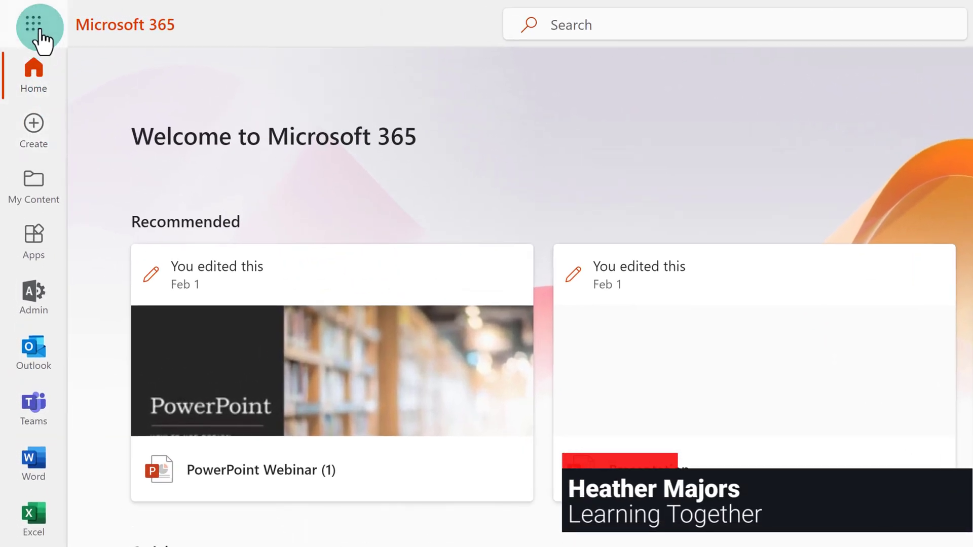
- Open Power Automate from the Microsoft 365 app launcher and go to its Create page
{"action": "left_click", "coordinate": [33, 25]}
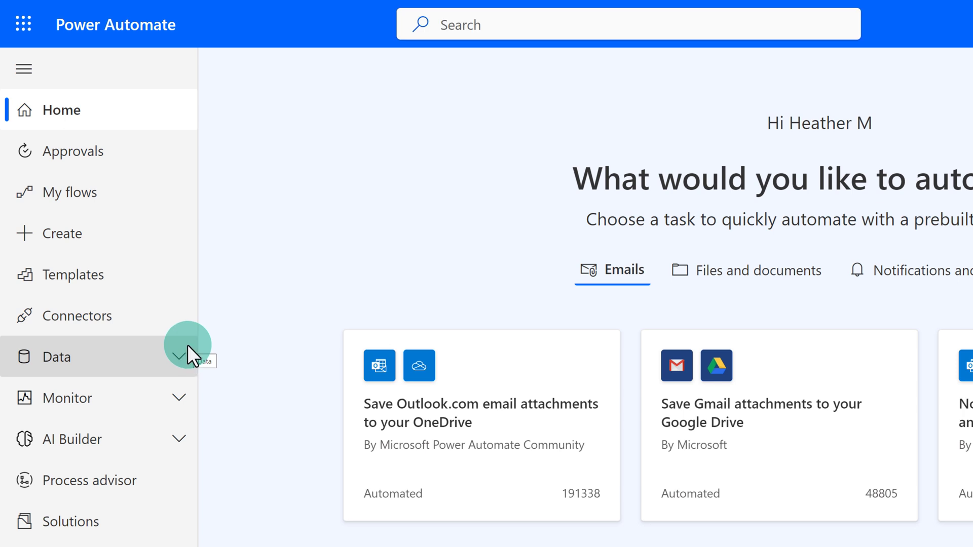
{"action": "left_click", "coordinate": [59, 236]}
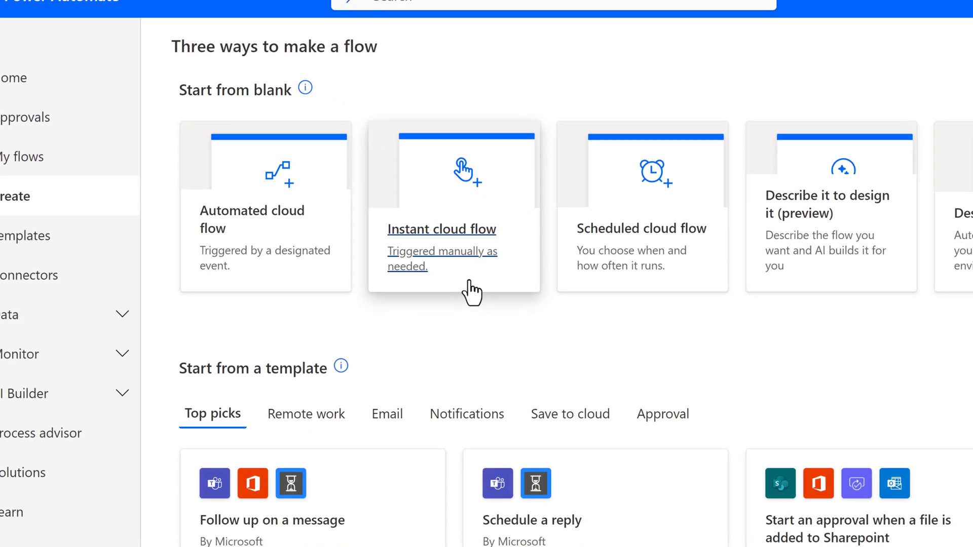
- Create an instant cloud flow named 'Get Teams Names and Email' with the Manually trigger a flow trigger
{"action": "left_click", "coordinate": [543, 334]}
{"action": "type", "text": "Get Teams Names and Email"}
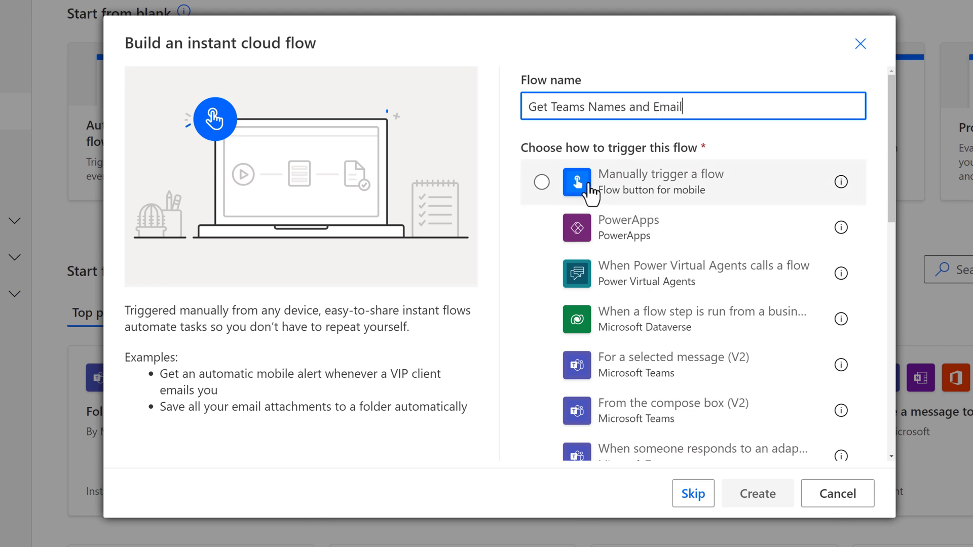
{"action": "left_click", "coordinate": [606, 195]}
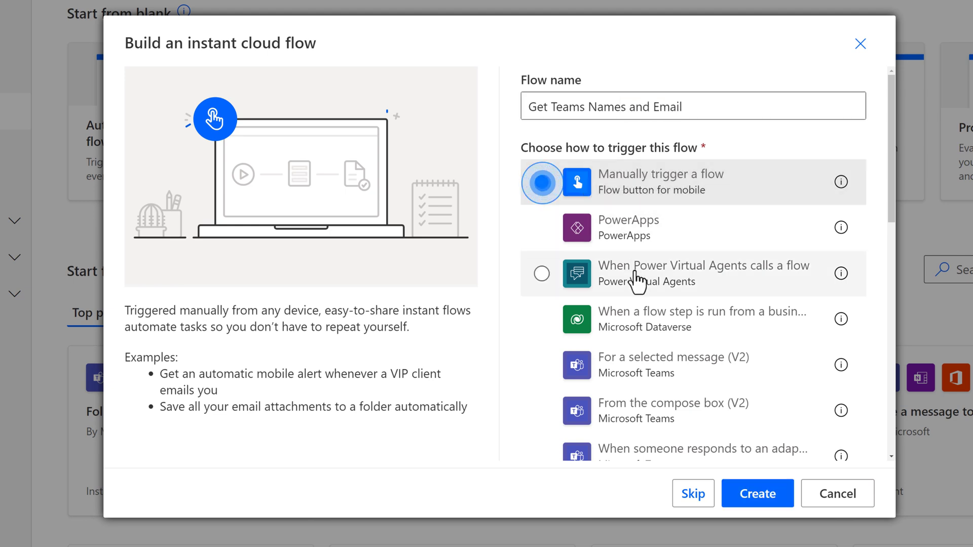
{"action": "left_click", "coordinate": [755, 494]}
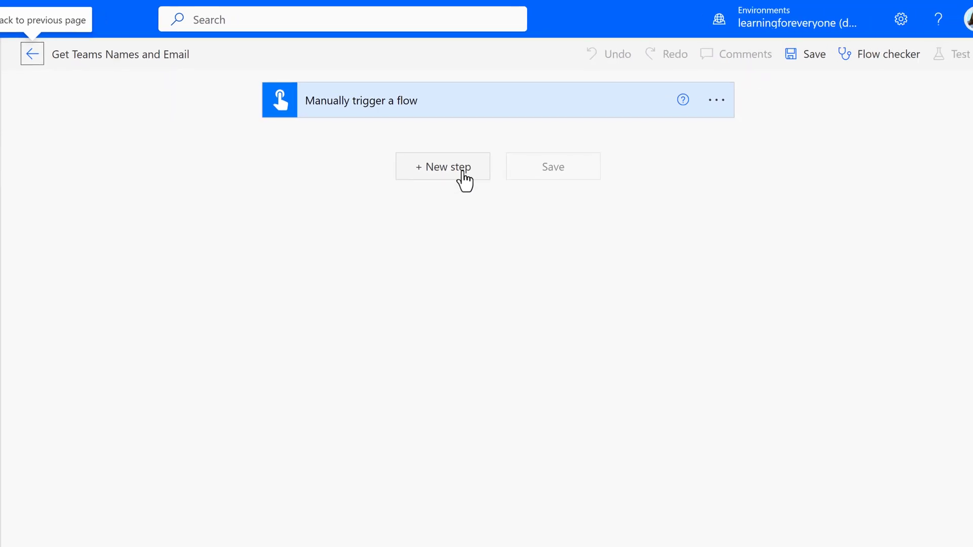
- Add an Office 365 Groups List group members action with Group Id set to Power Automate Demos
{"action": "left_click", "coordinate": [464, 178]}
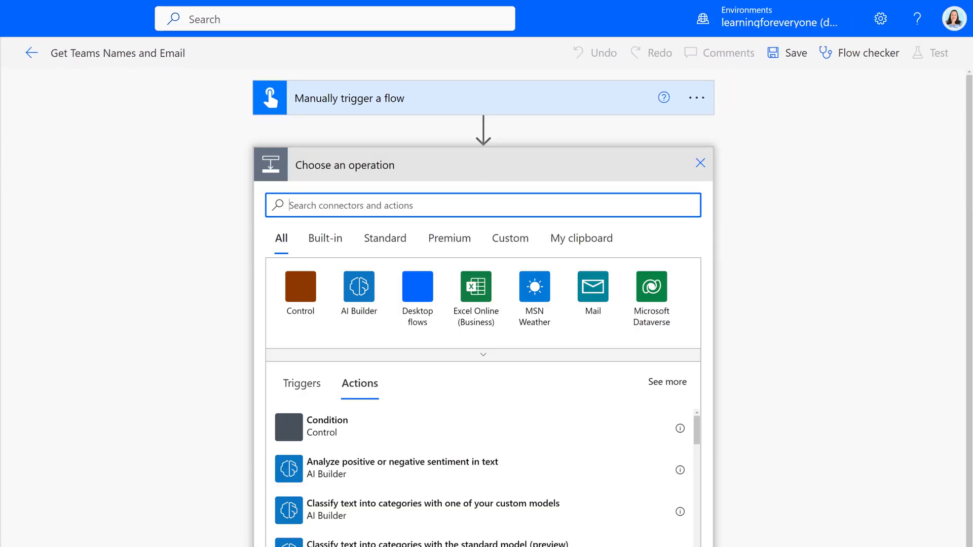
{"action": "type", "text": "group"}
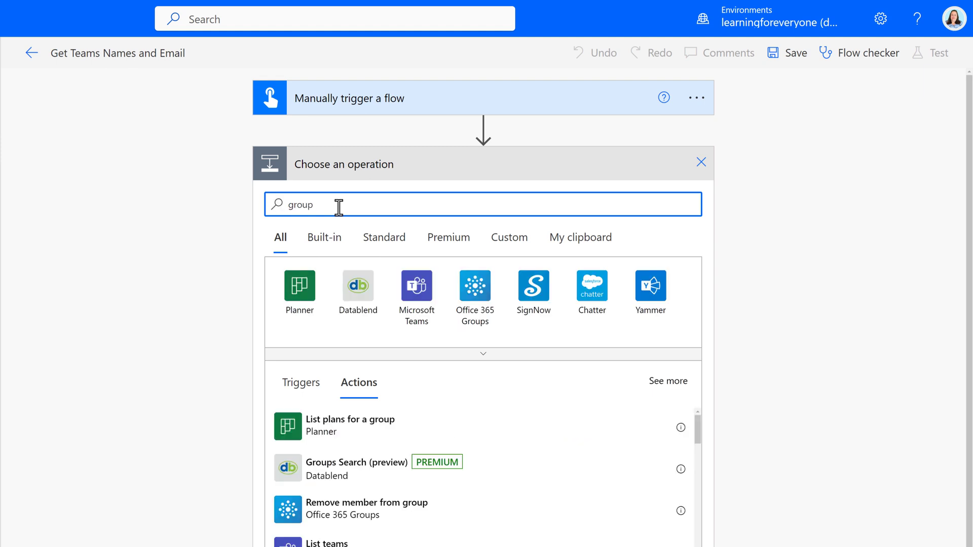
{"action": "left_click", "coordinate": [492, 301]}
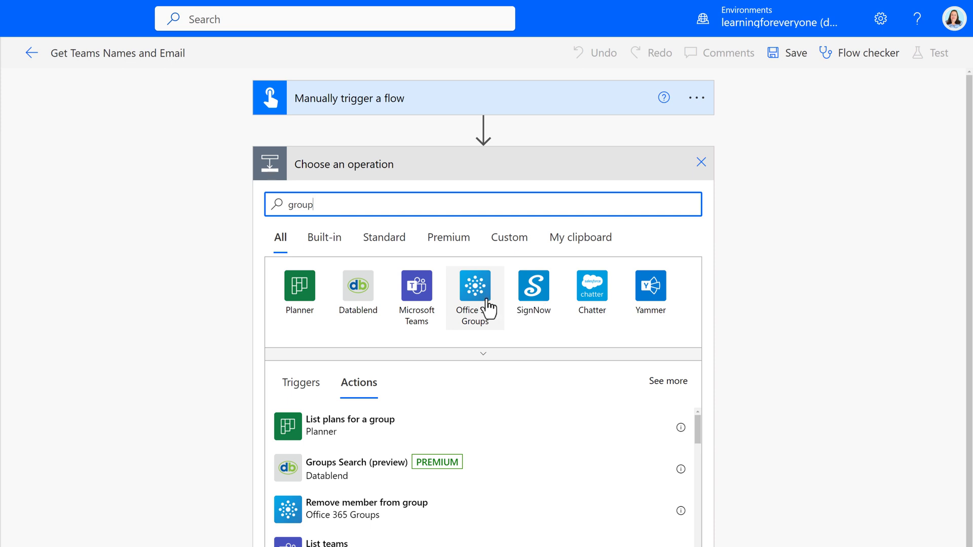
{"action": "scroll", "coordinate": [413, 239], "scroll_direction": "down", "scroll_amount": 1}
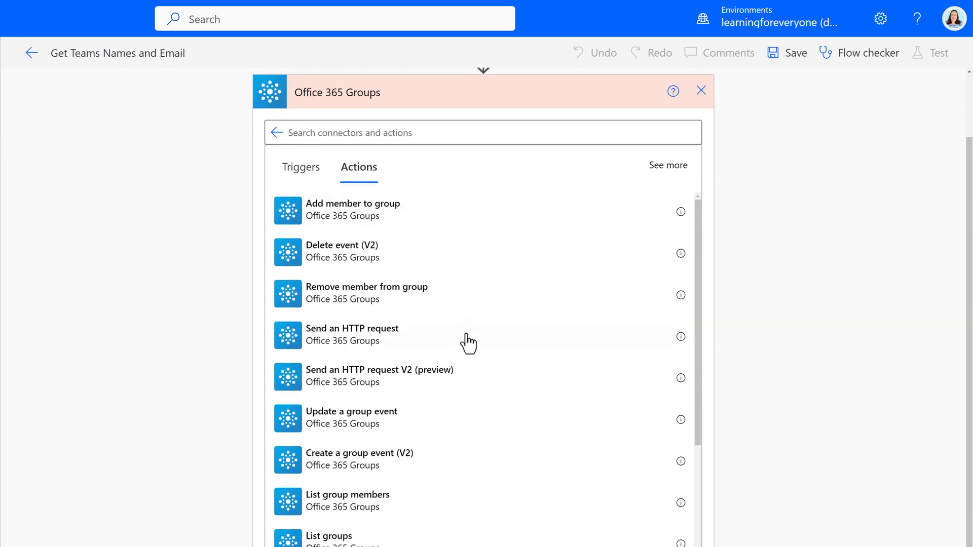
{"action": "left_click", "coordinate": [337, 509]}
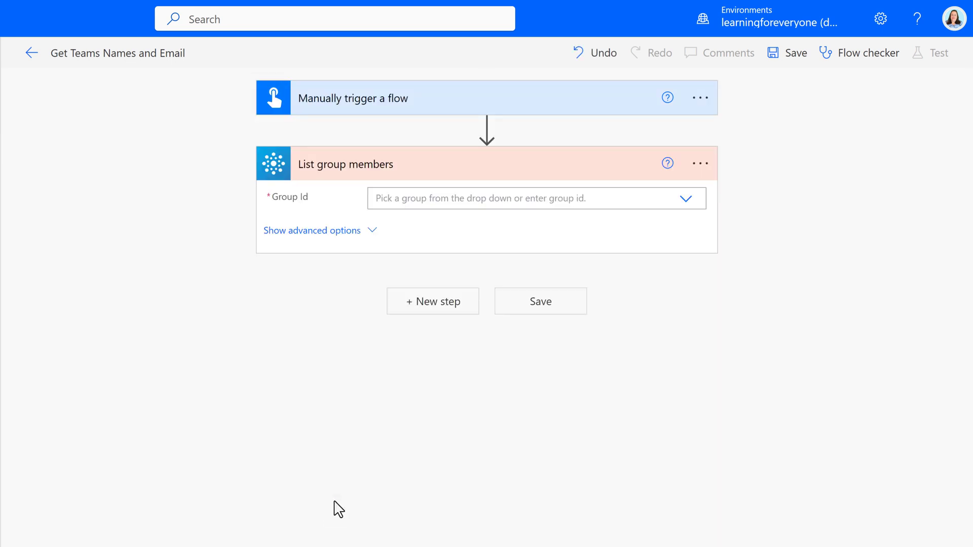
{"action": "left_click", "coordinate": [685, 202]}
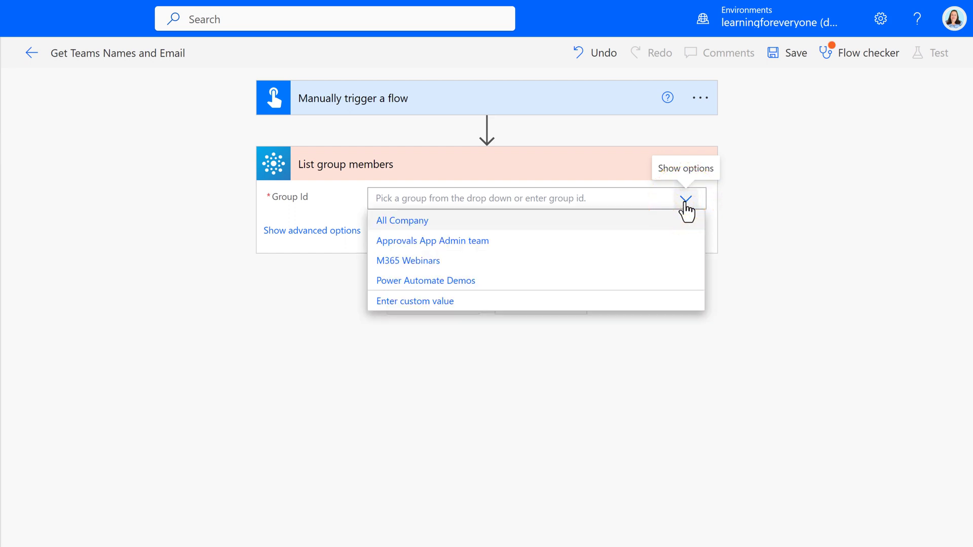
{"action": "left_click", "coordinate": [474, 280]}
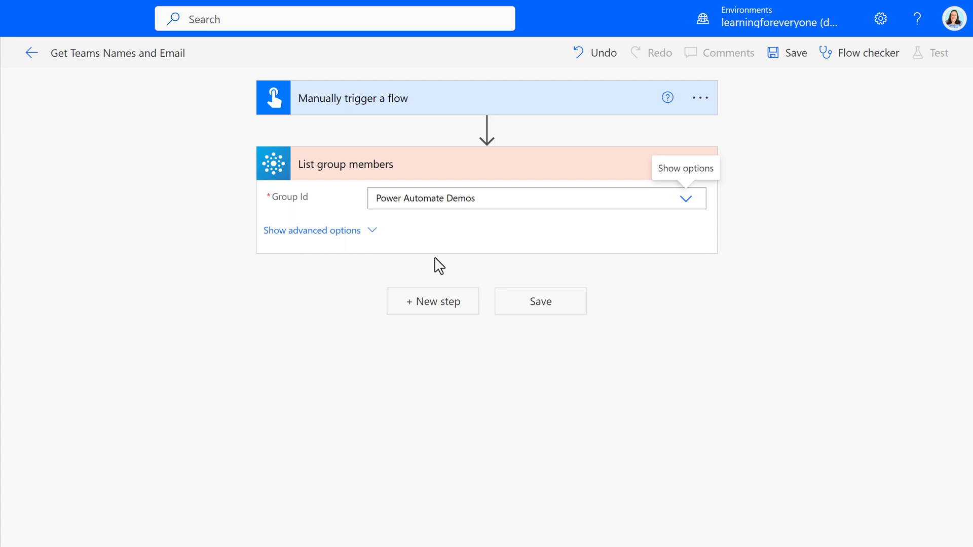
- Add a Data Operation Create HTML table action after List group members
{"action": "left_click", "coordinate": [448, 303]}
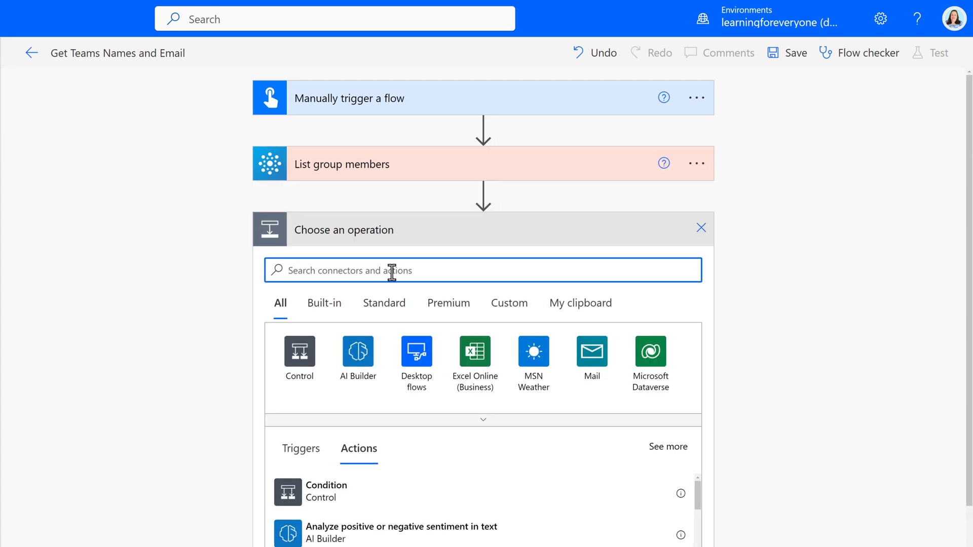
{"action": "type", "text": "html"}
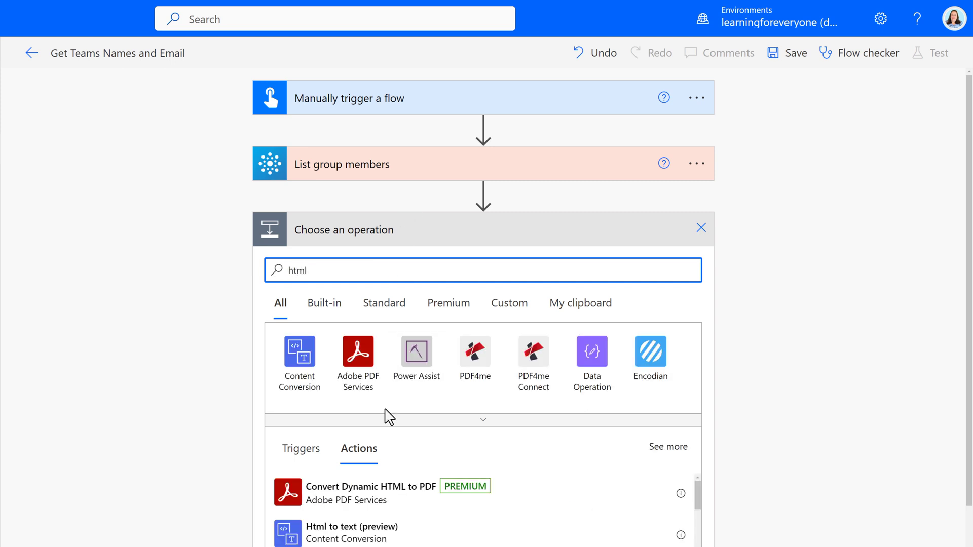
{"action": "left_click", "coordinate": [590, 351]}
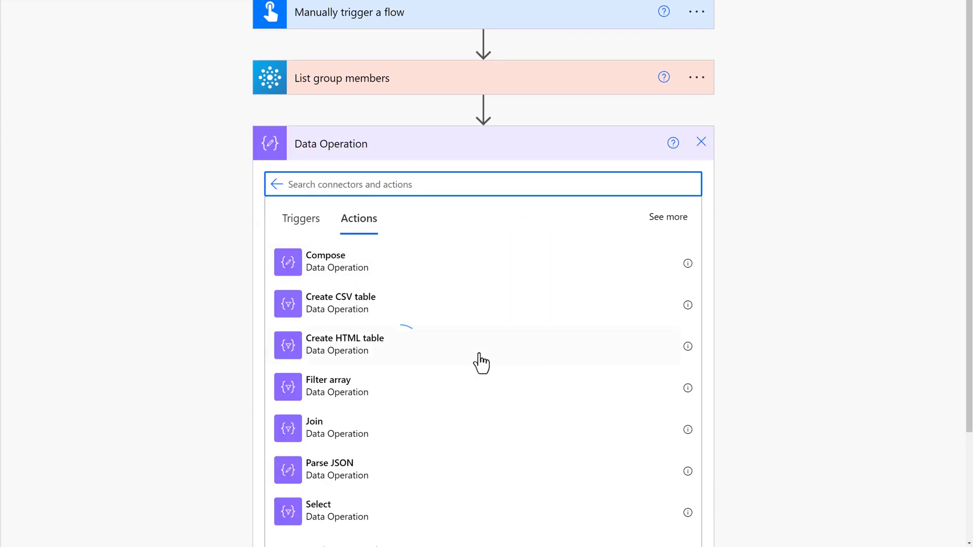
{"action": "left_click", "coordinate": [400, 345]}
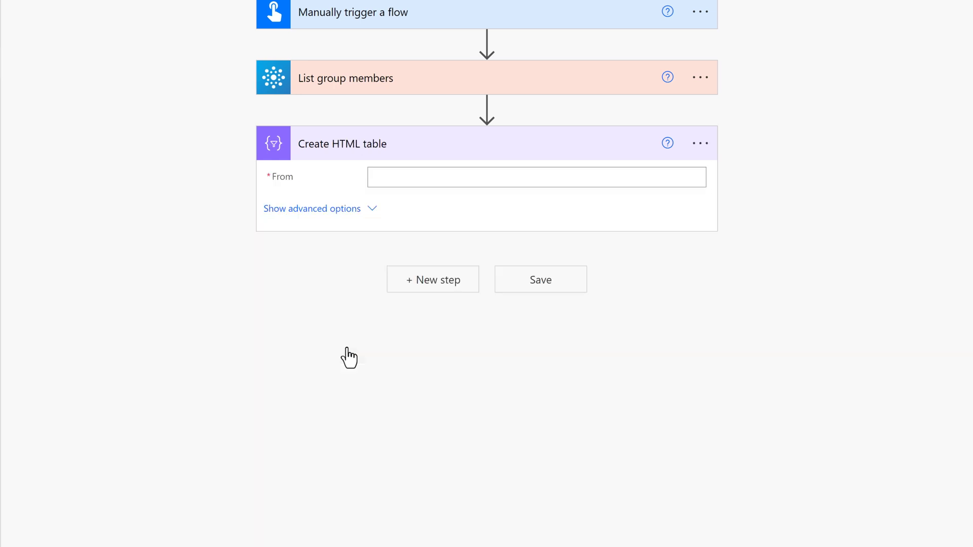
- Set the table's From to the members' value output and show its advanced options
{"action": "left_click", "coordinate": [532, 177]}
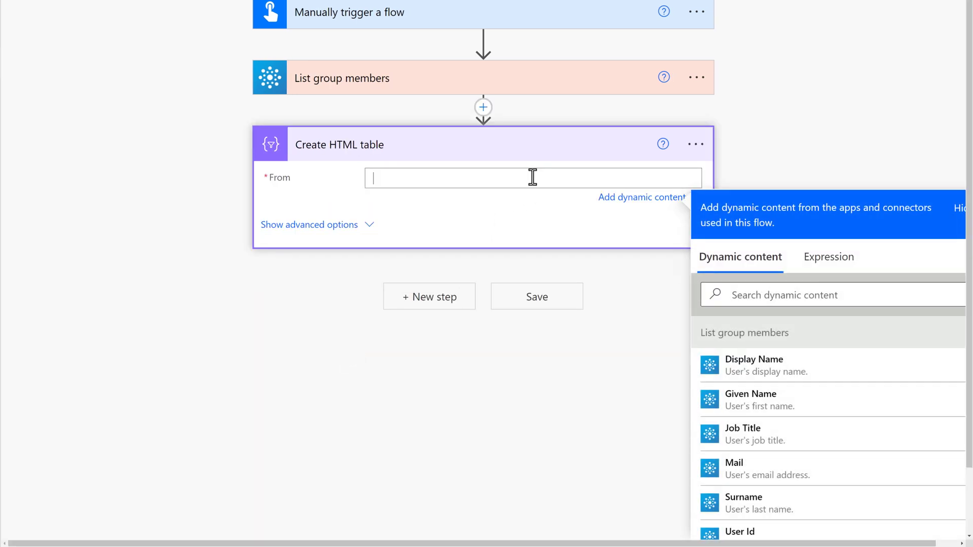
{"action": "scroll", "coordinate": [818, 348], "scroll_direction": "down", "scroll_amount": 1}
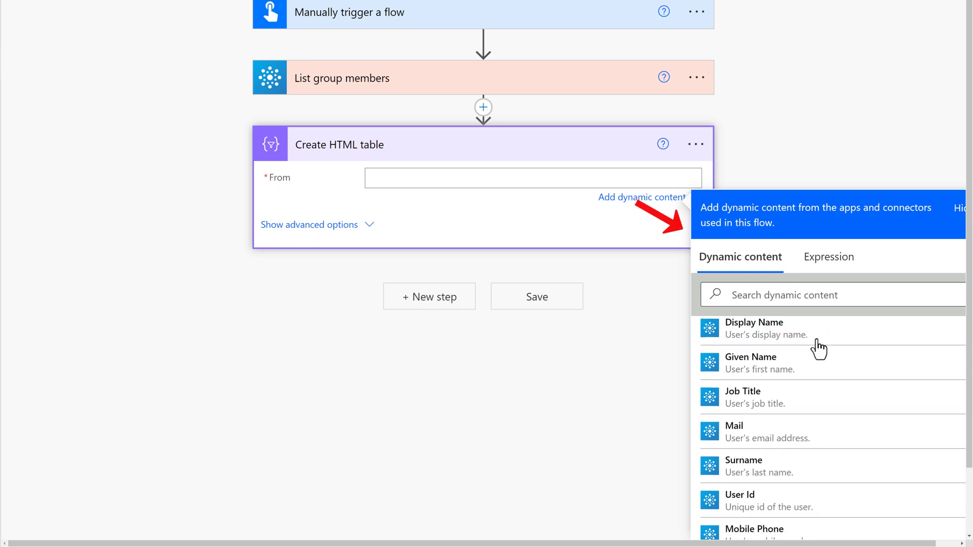
{"action": "scroll", "coordinate": [818, 349], "scroll_direction": "down", "scroll_amount": 5}
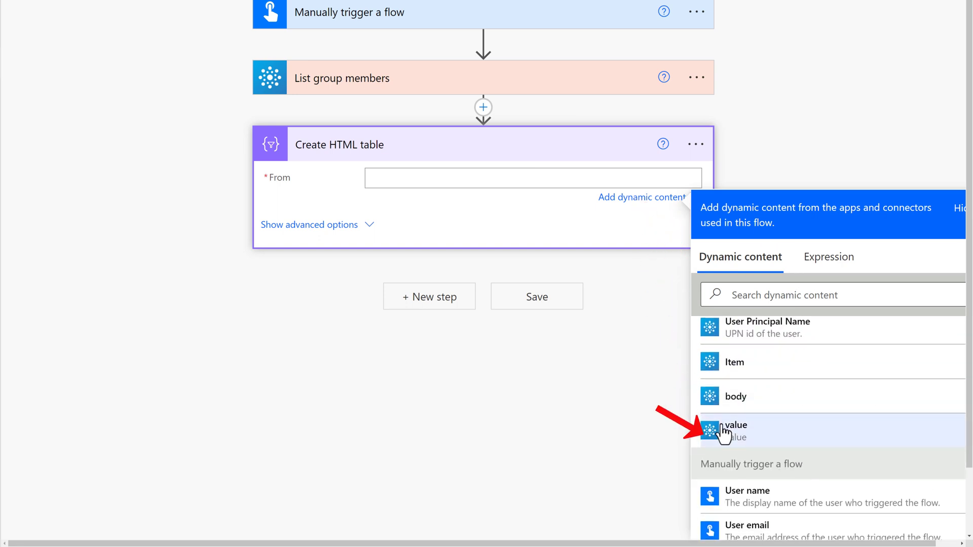
{"action": "left_click", "coordinate": [756, 434]}
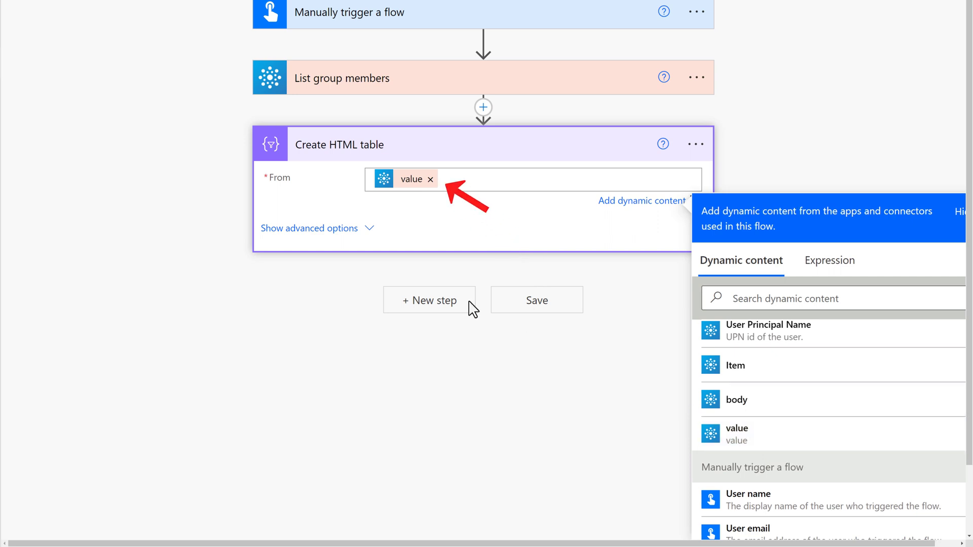
{"action": "left_click", "coordinate": [373, 239]}
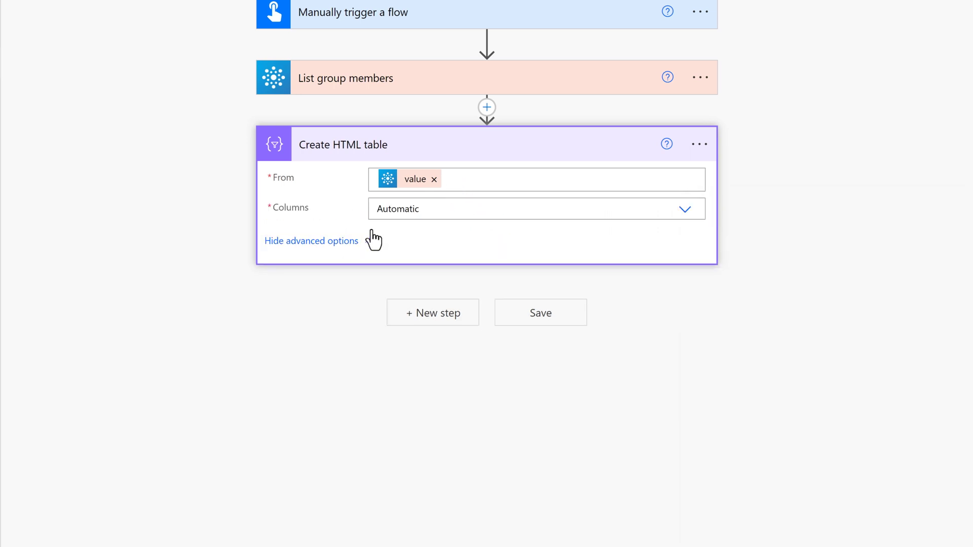
- Switch the table to Custom columns with a Member column mapped to Display Name
{"action": "left_click", "coordinate": [451, 214]}
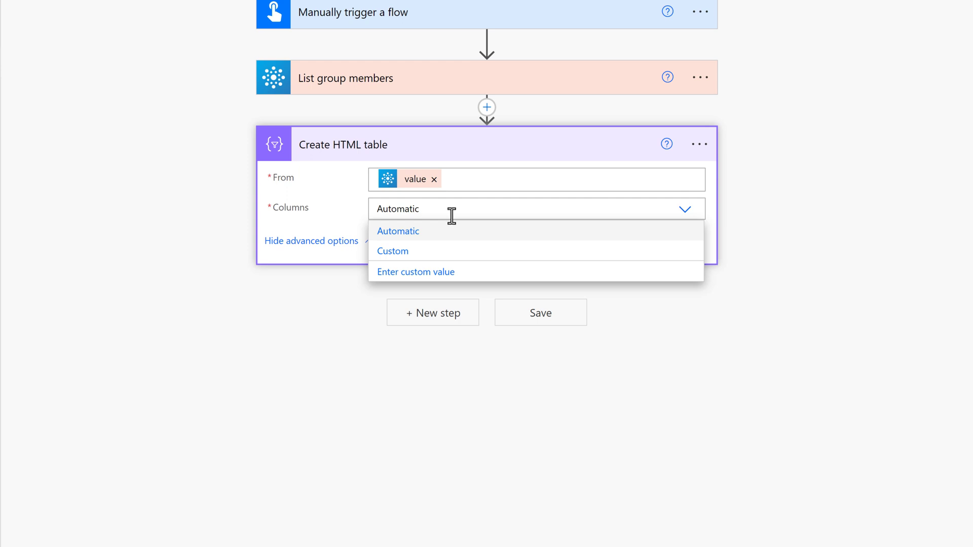
{"action": "left_click", "coordinate": [404, 254]}
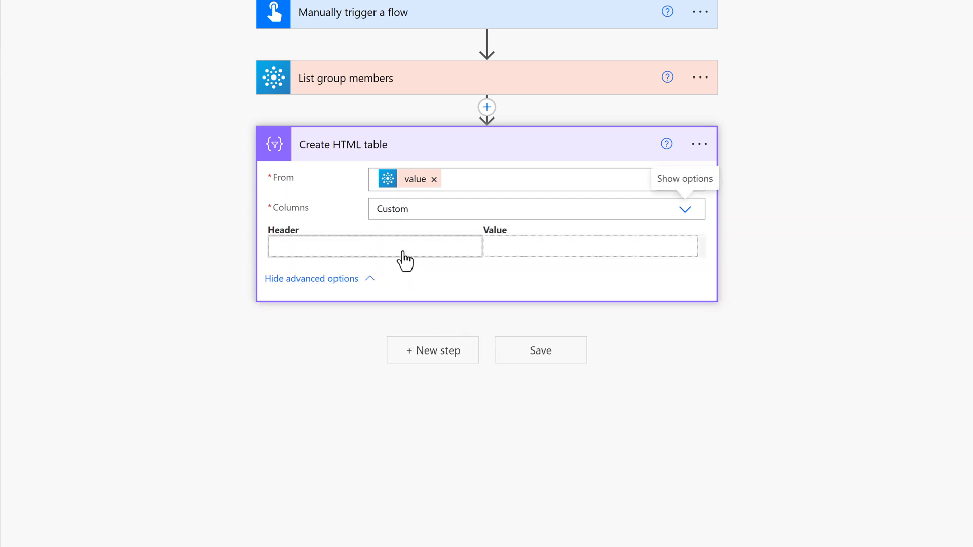
{"action": "left_click", "coordinate": [358, 248]}
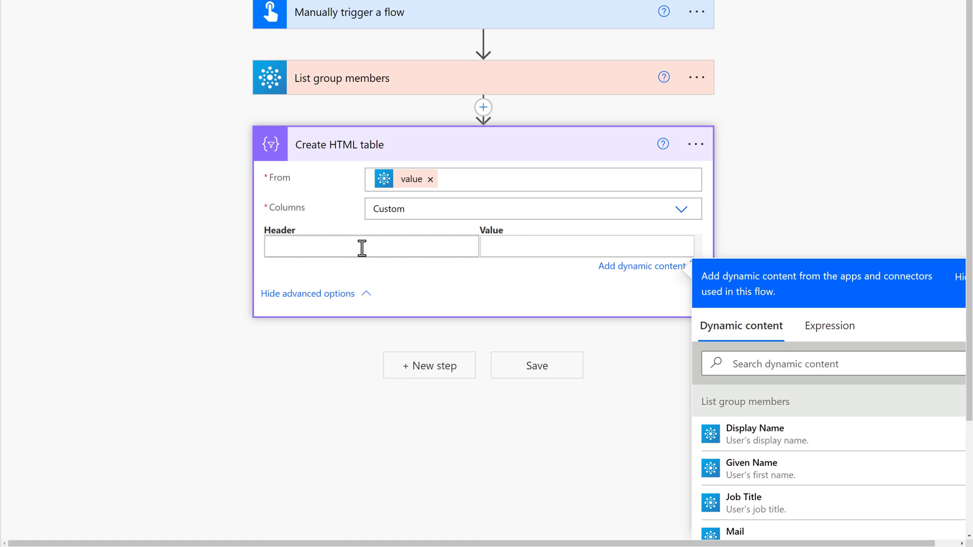
{"action": "type", "text": "Member"}
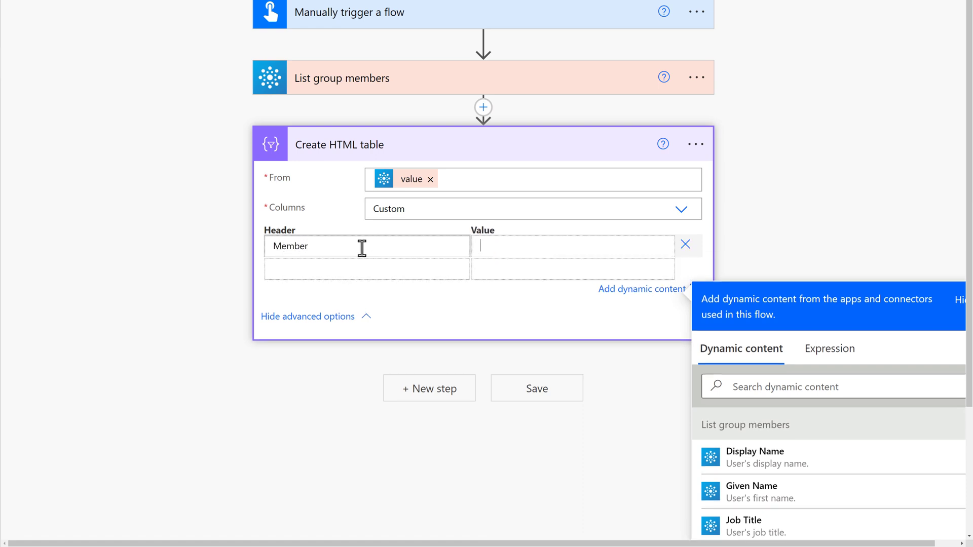
{"action": "left_click", "coordinate": [743, 450]}
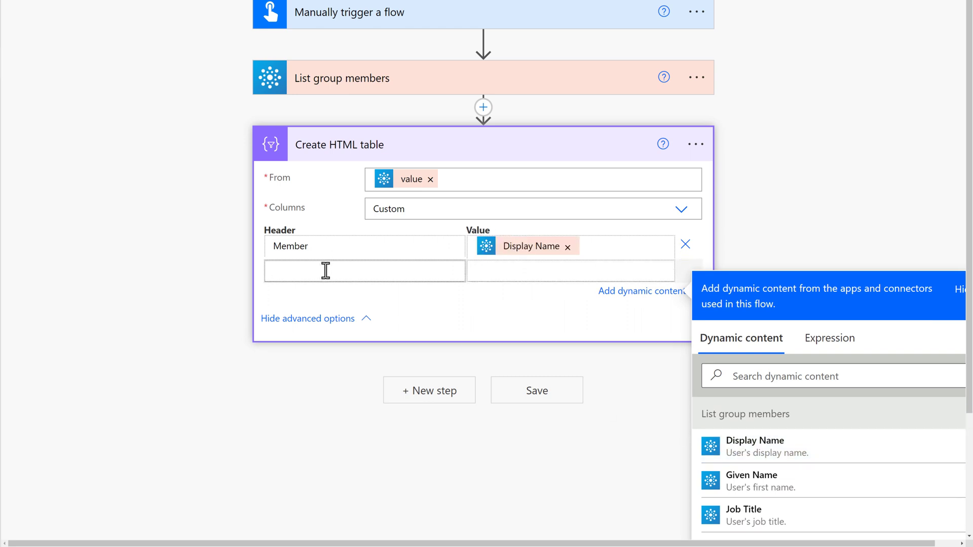
- Add an Email column mapped to the members' Mail value
{"action": "type", "text": "Email"}
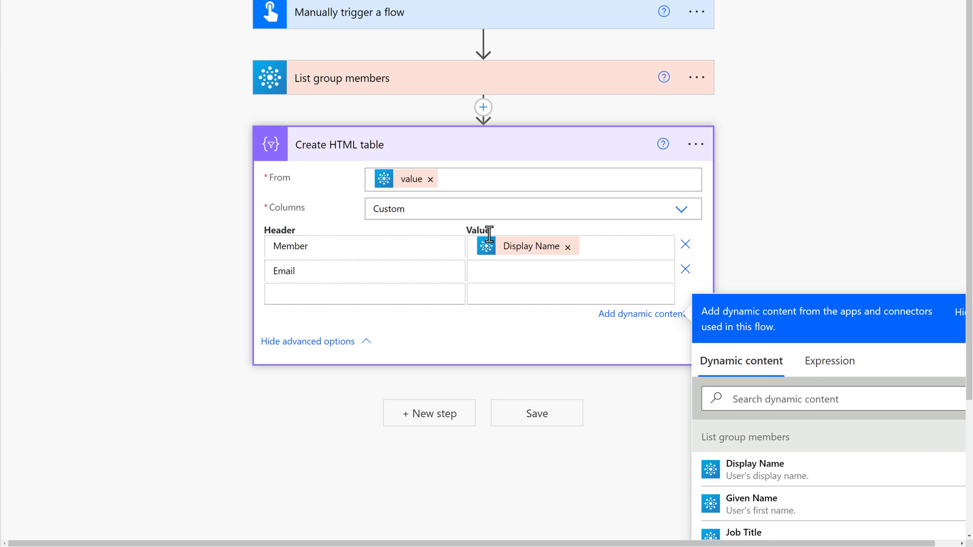
{"action": "left_click", "coordinate": [510, 278]}
{"action": "scroll", "coordinate": [832, 210], "scroll_direction": "down", "scroll_amount": 3}
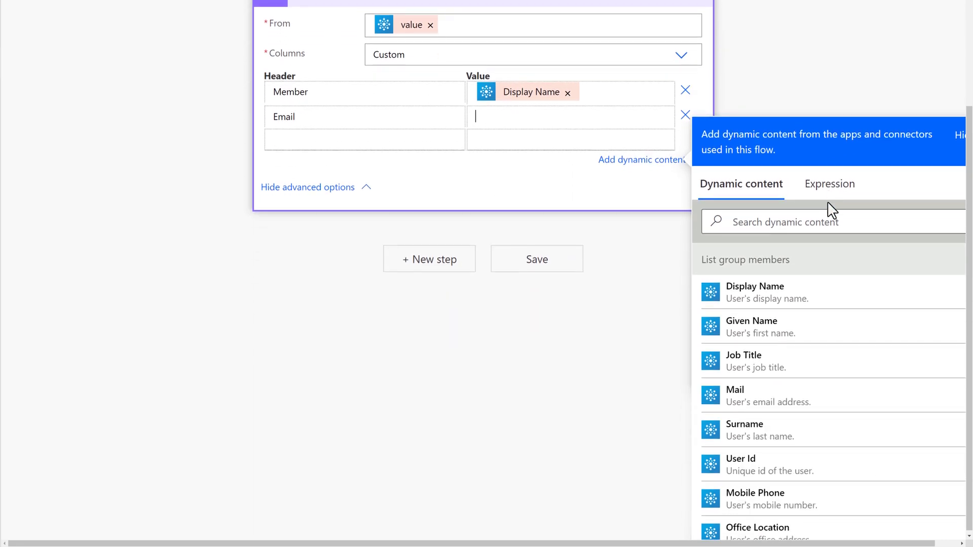
{"action": "left_click", "coordinate": [756, 395]}
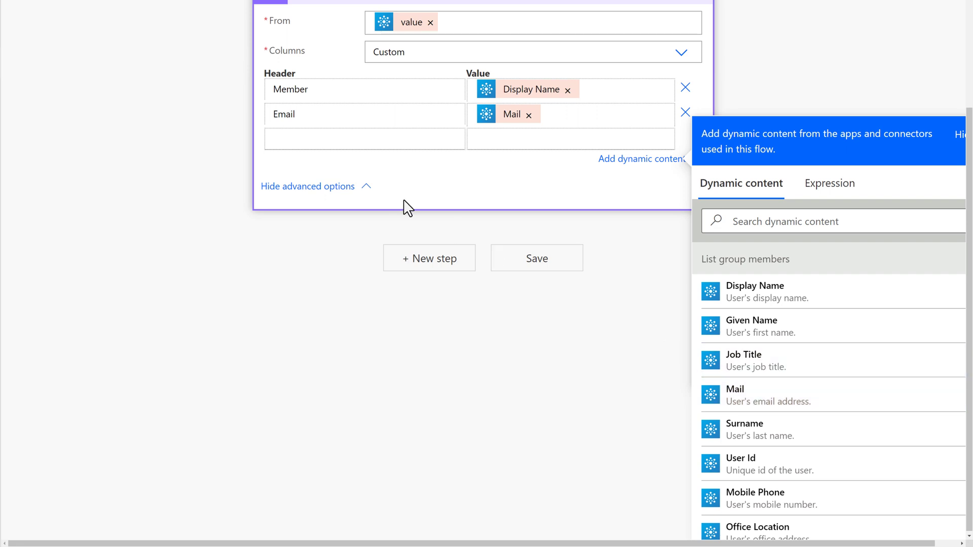
{"action": "left_click", "coordinate": [419, 266]}
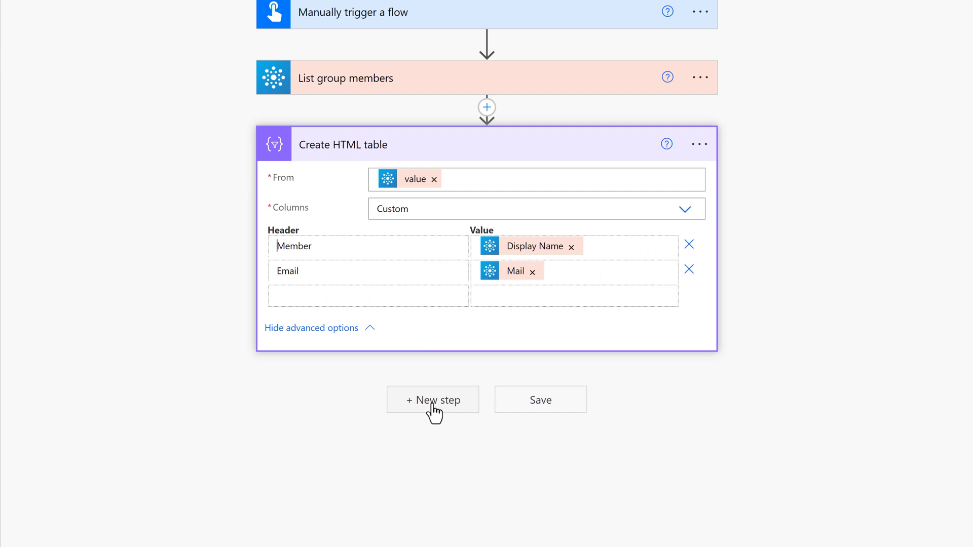
- Add the Office 365 Outlook Send an email (V2) action, found by searching 'send'
{"action": "left_click", "coordinate": [431, 402]}
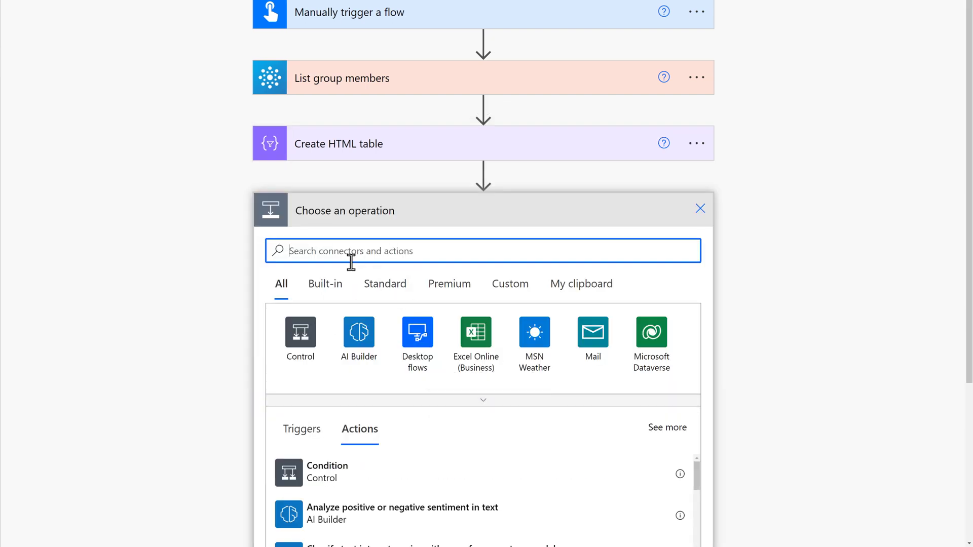
{"action": "type", "text": "send"}
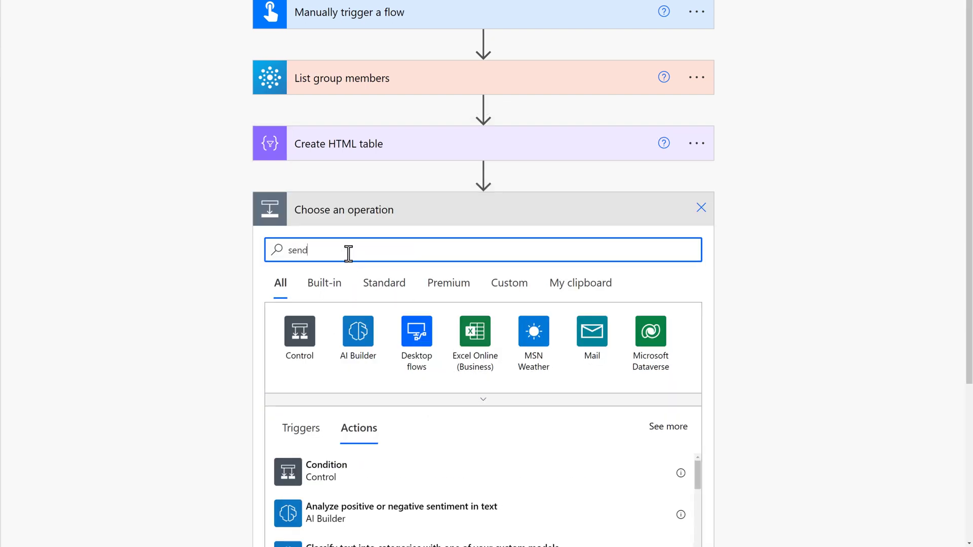
{"action": "scroll", "coordinate": [789, 345], "scroll_direction": "down", "scroll_amount": 2}
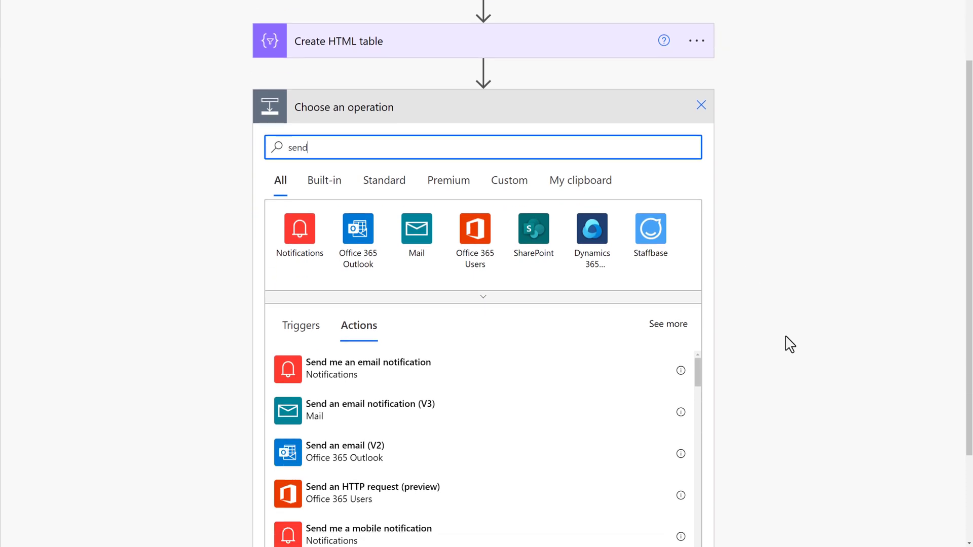
{"action": "scroll", "coordinate": [662, 290], "scroll_direction": "down", "scroll_amount": 2}
{"action": "left_click", "coordinate": [357, 117]}
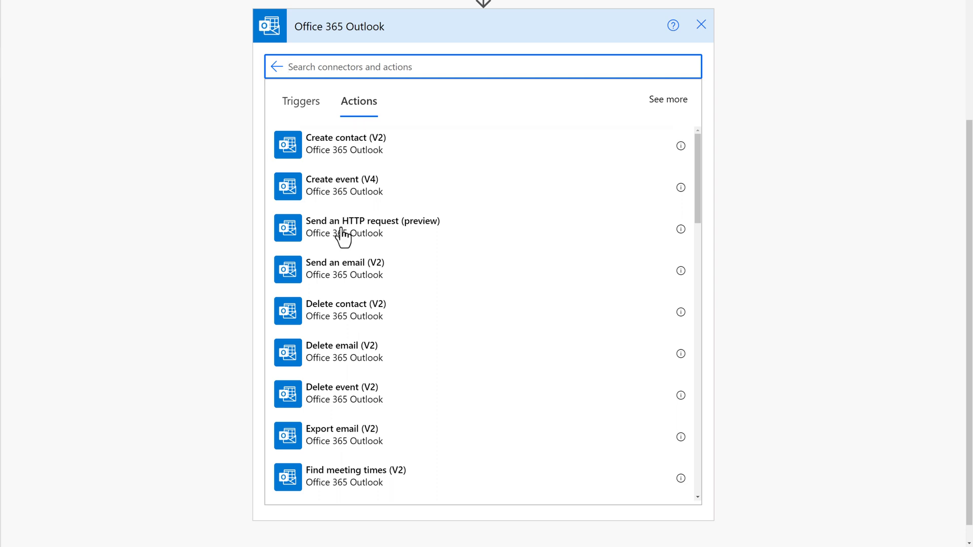
{"action": "left_click", "coordinate": [385, 271]}
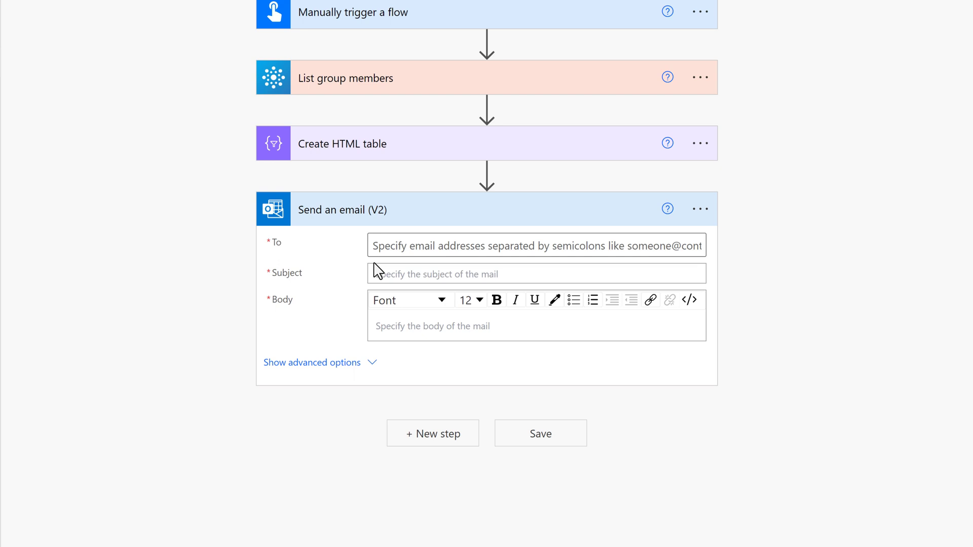
- Address the email To the triggering User email dynamic token
{"action": "left_click", "coordinate": [375, 247]}
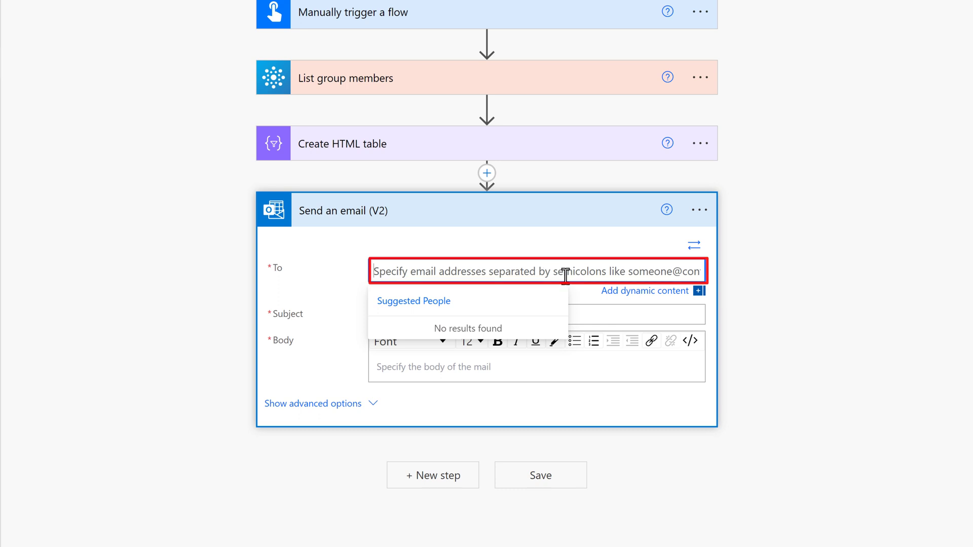
{"action": "left_click", "coordinate": [614, 292]}
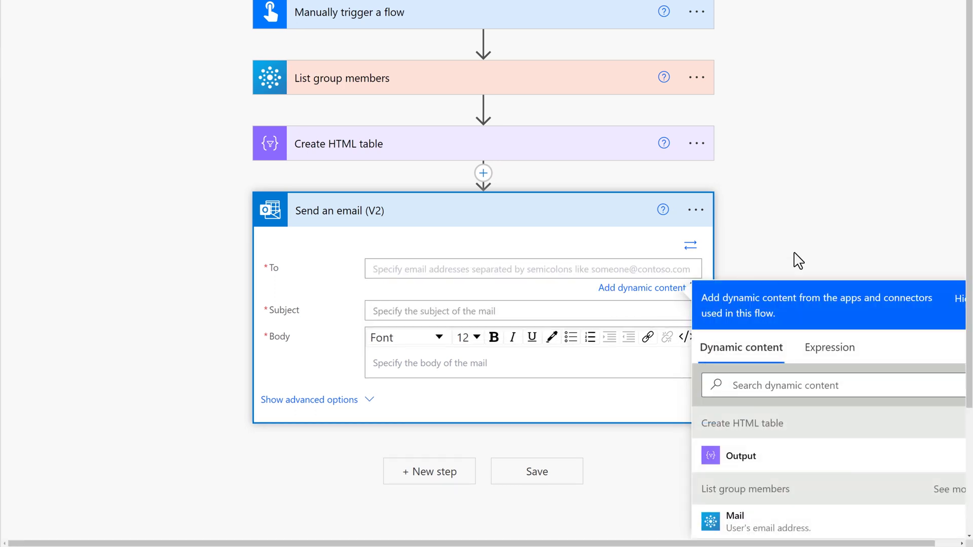
{"action": "scroll", "coordinate": [810, 250], "scroll_direction": "down", "scroll_amount": 3}
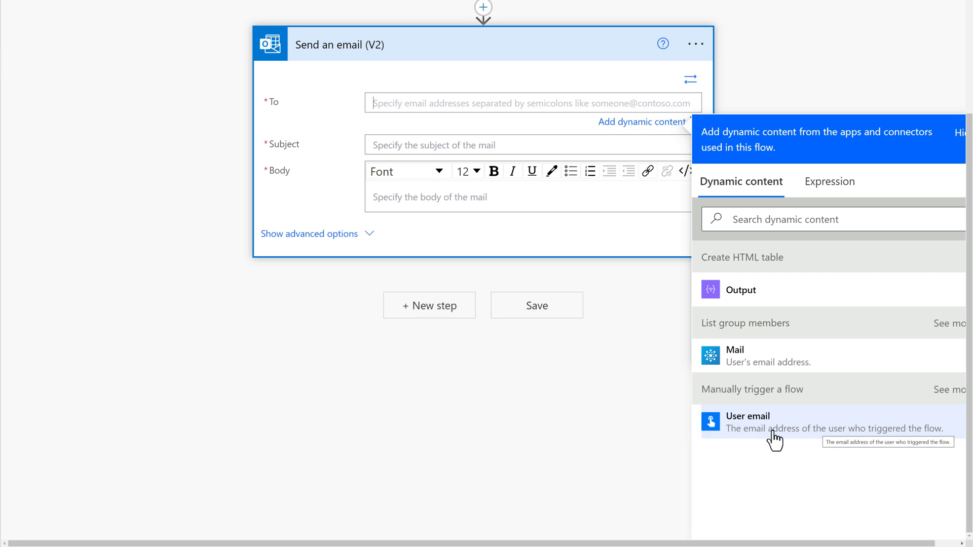
{"action": "left_click", "coordinate": [749, 436]}
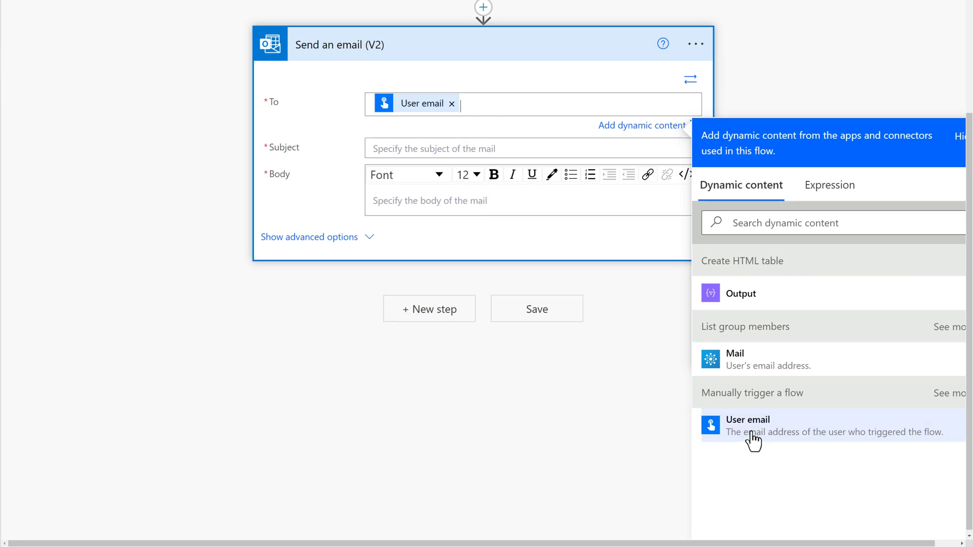
- Set subject 'List of Teams Members and Emails', body to the HTML table Output, and save the flow
{"action": "left_click", "coordinate": [427, 149]}
{"action": "scroll", "coordinate": [429, 150], "scroll_direction": "up", "scroll_amount": 3}
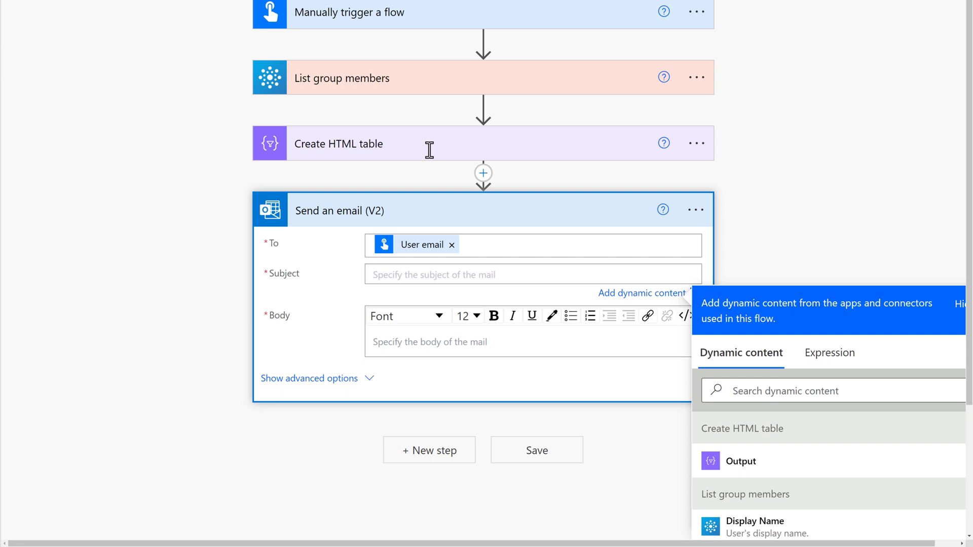
{"action": "type", "text": "List of Teams Members and Emails"}
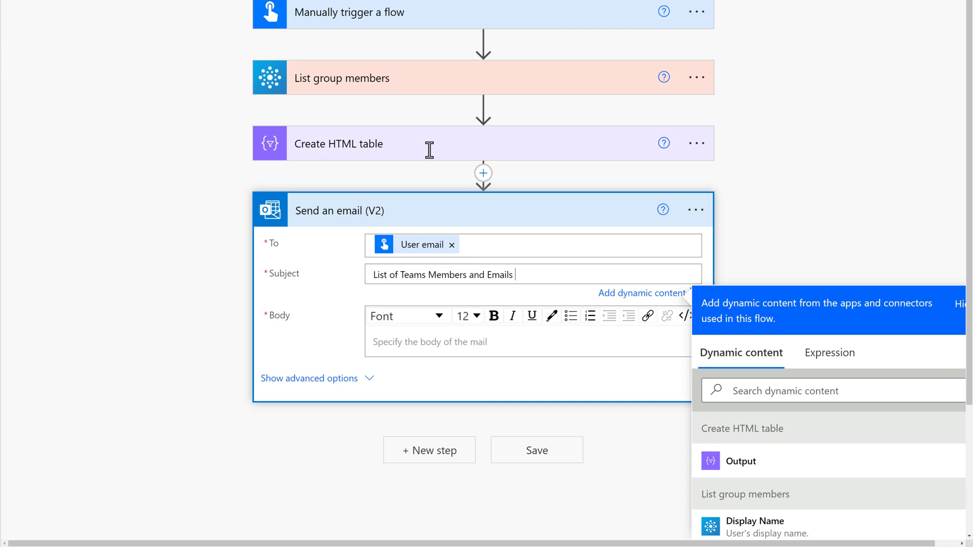
{"action": "left_click", "coordinate": [421, 344]}
{"action": "scroll", "coordinate": [821, 201], "scroll_direction": "down", "scroll_amount": 5}
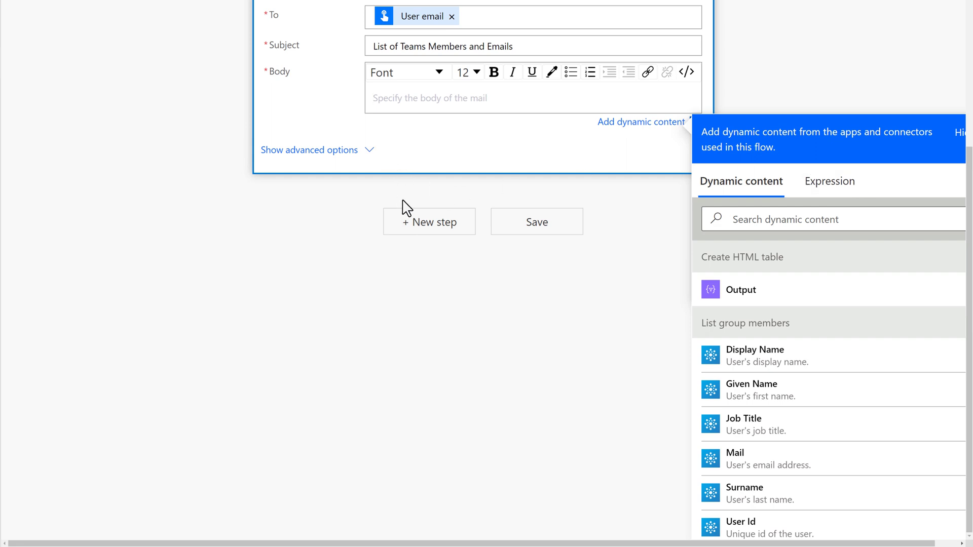
{"action": "left_click", "coordinate": [745, 299]}
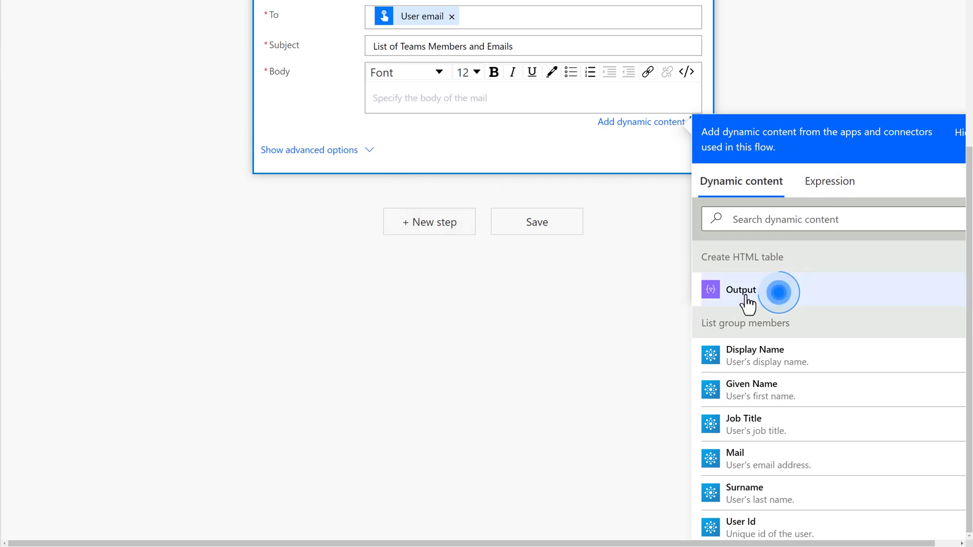
{"action": "scroll", "coordinate": [495, 224], "scroll_direction": "up", "scroll_amount": 7}
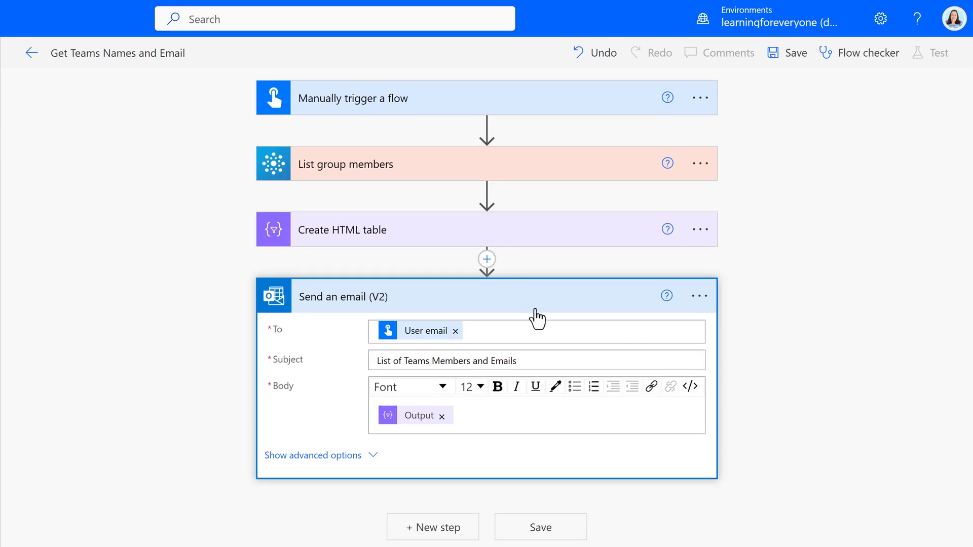
{"action": "left_click", "coordinate": [538, 530]}
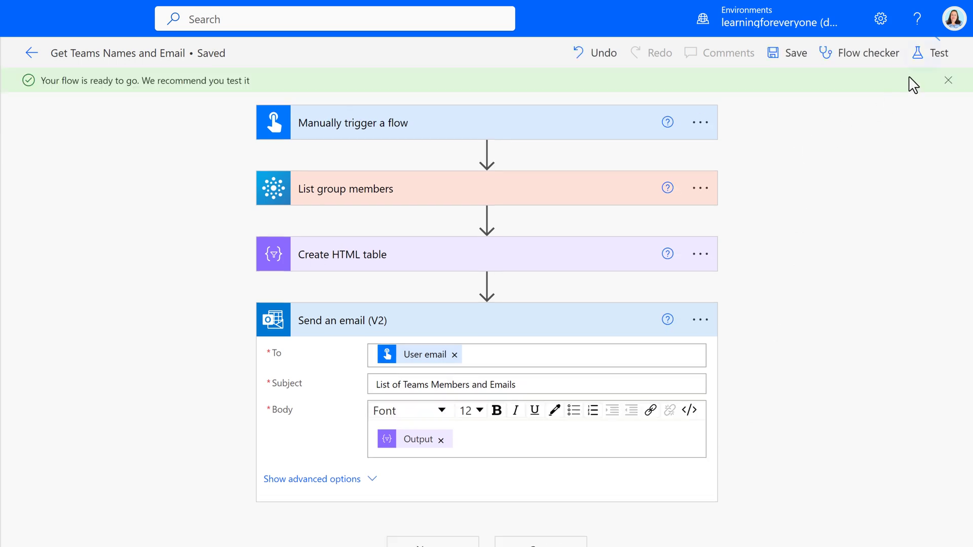
- Run a manual test of the flow, confirm its connections, and dismiss the run-started panel
{"action": "left_click", "coordinate": [922, 55]}
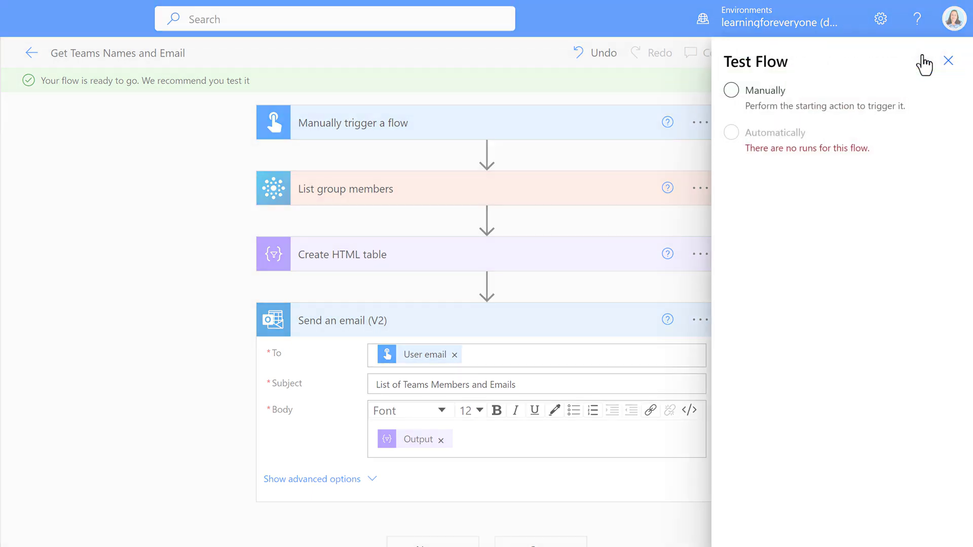
{"action": "left_click", "coordinate": [732, 92]}
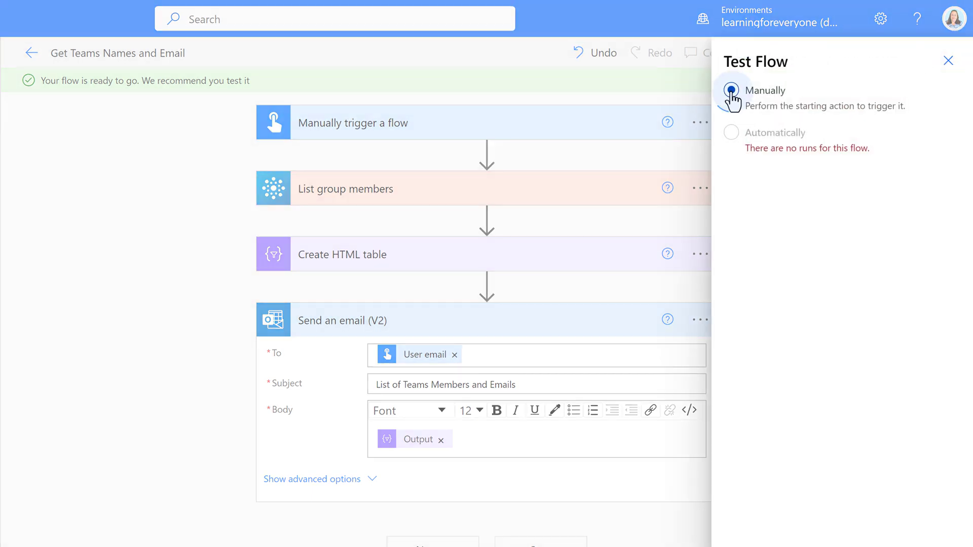
{"action": "left_click", "coordinate": [742, 545]}
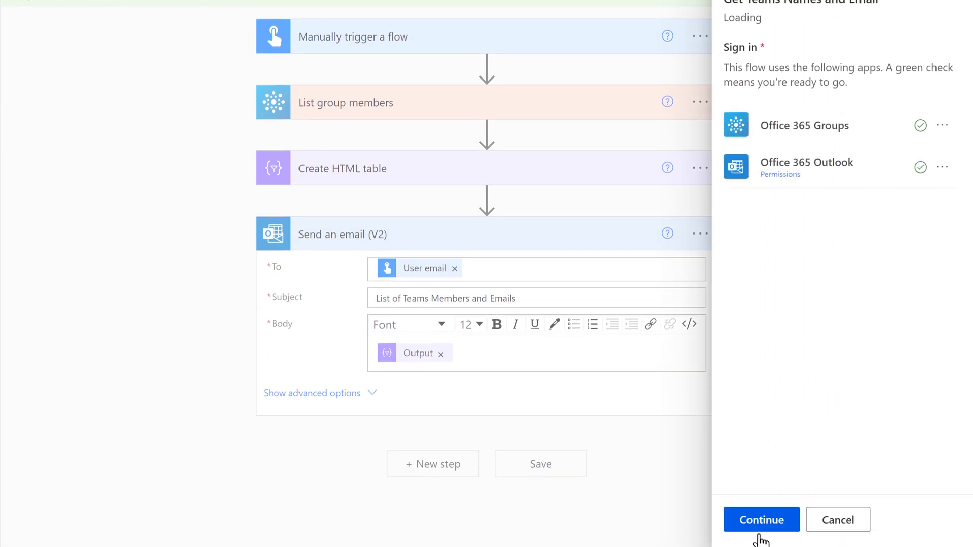
{"action": "left_click", "coordinate": [761, 527]}
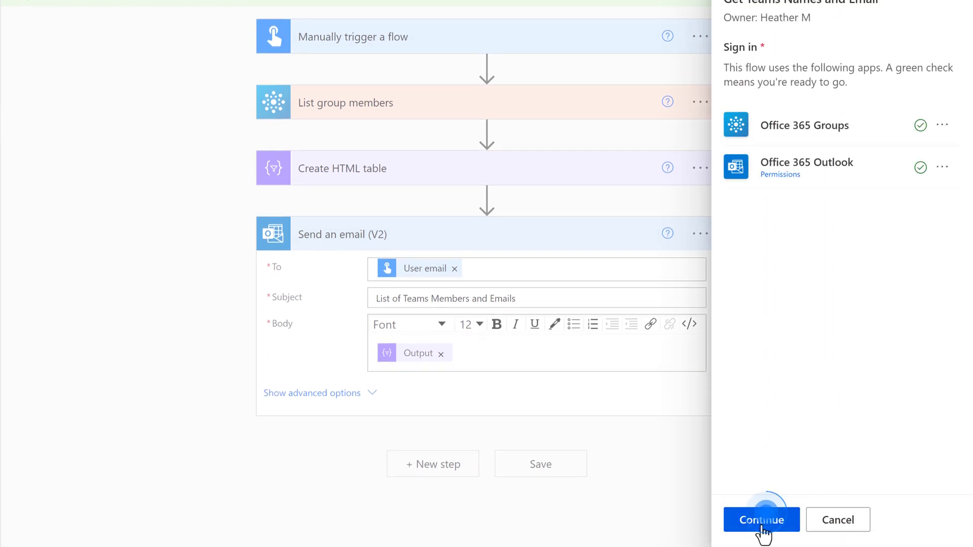
{"action": "left_click", "coordinate": [763, 527]}
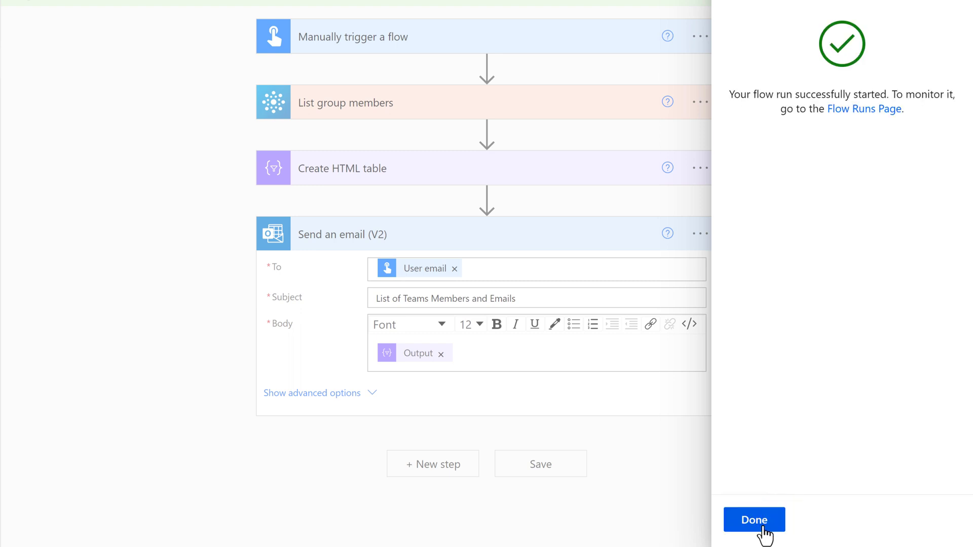
{"action": "left_click", "coordinate": [754, 520]}
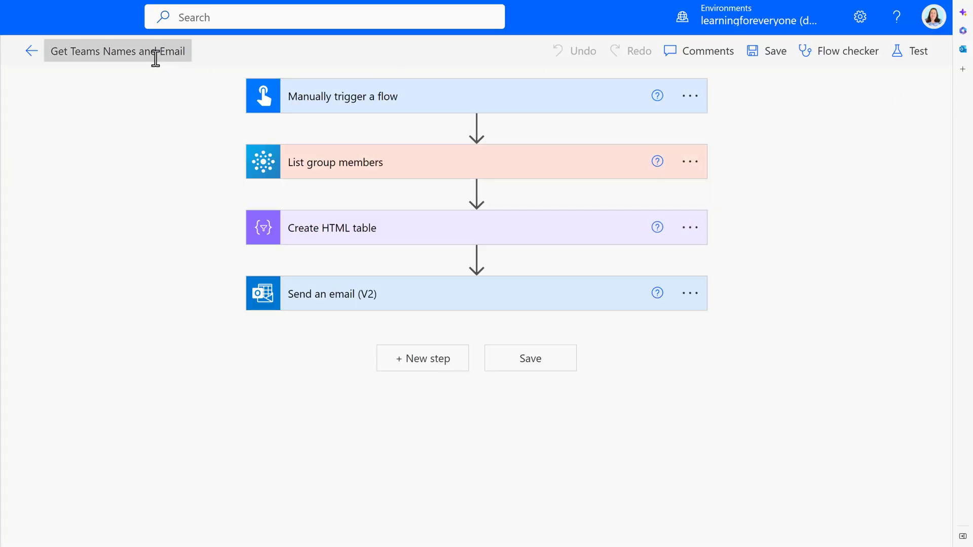
- Go back to the flow's details page and scroll to its Succeeded run history
{"action": "left_click", "coordinate": [31, 53]}
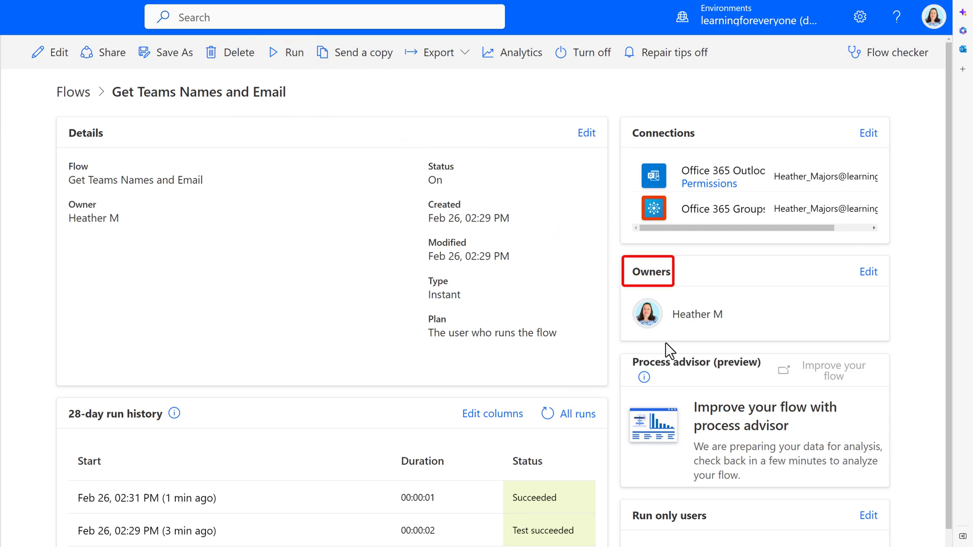
{"action": "scroll", "coordinate": [788, 317], "scroll_direction": "down", "scroll_amount": 1}
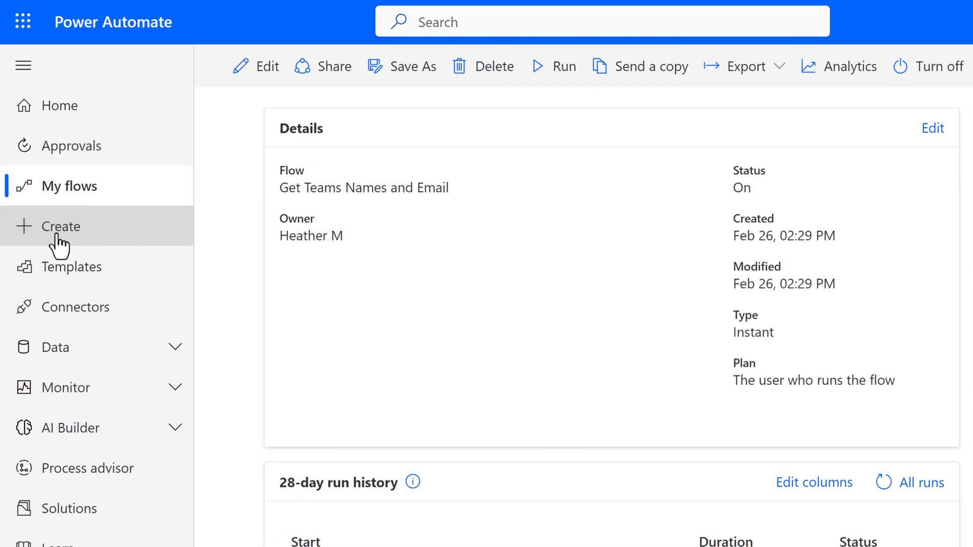
- Start a scheduled cloud flow named 'Get Teams Members Every Month'
{"action": "left_click", "coordinate": [59, 241]}
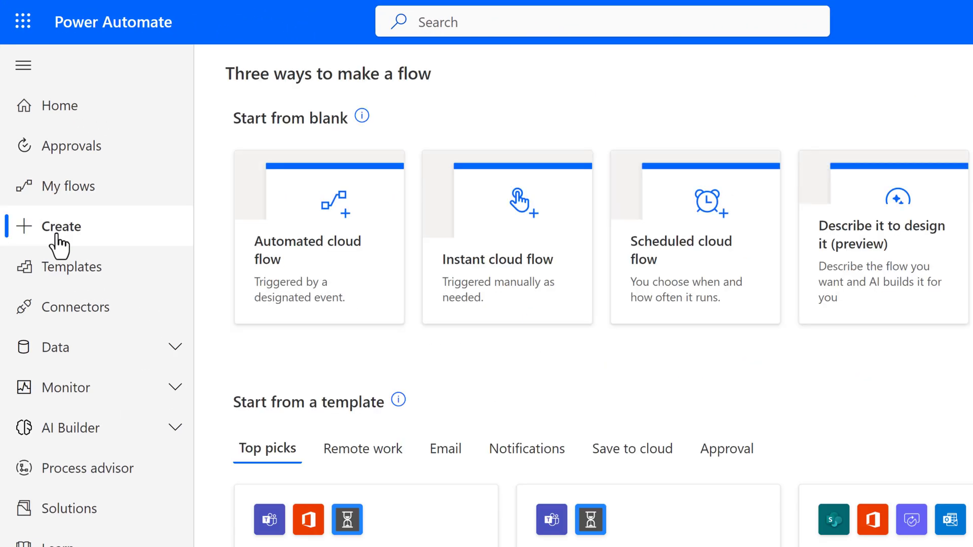
{"action": "left_click", "coordinate": [704, 273]}
{"action": "left_click", "coordinate": [506, 123]}
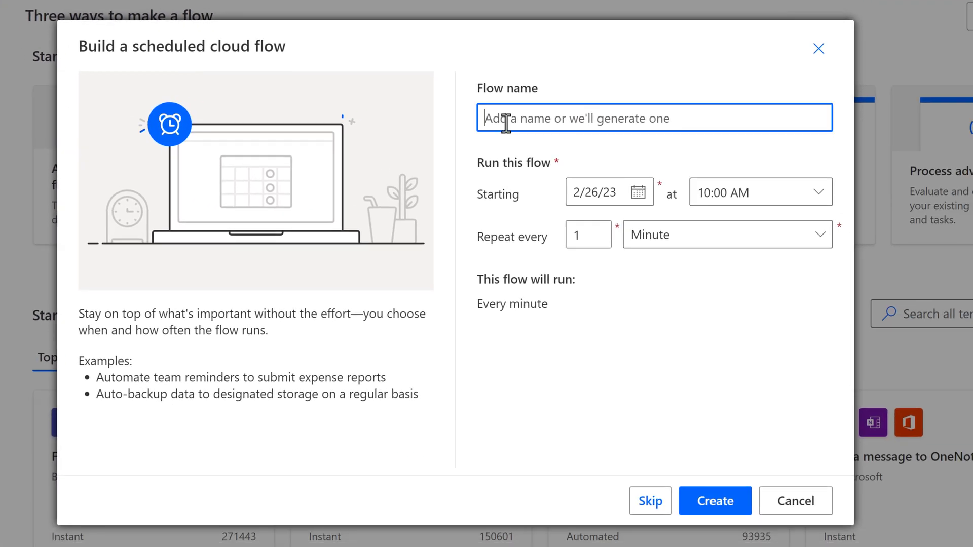
{"action": "type", "text": "Get Teams Members Every Month"}
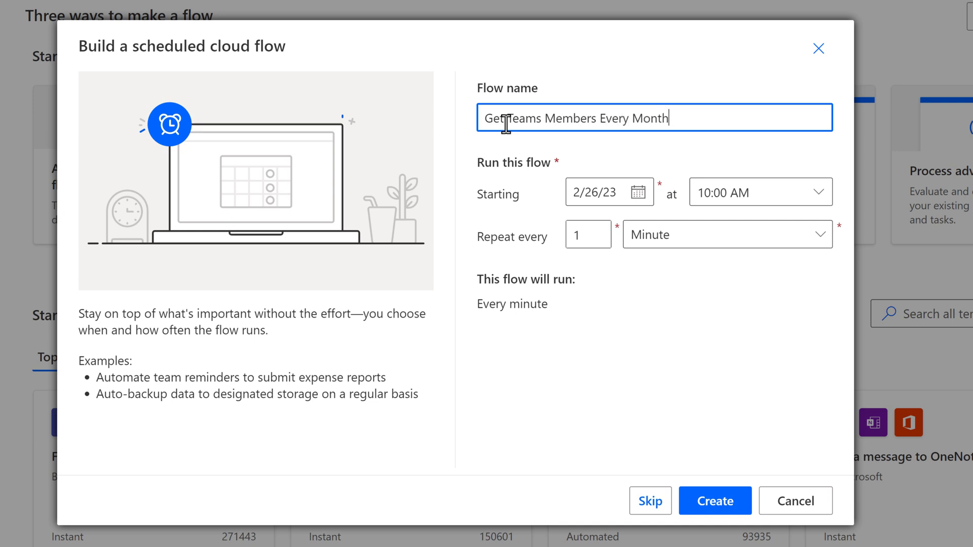
- Schedule it to start 3/1/23 at 08:00 AM, repeating every 1 month, and create it
{"action": "left_click", "coordinate": [637, 191]}
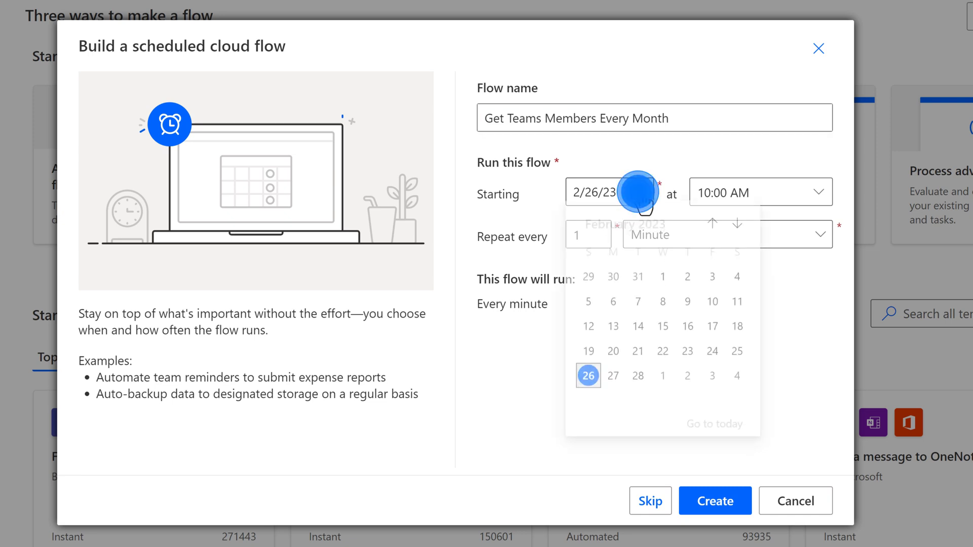
{"action": "left_click", "coordinate": [664, 383]}
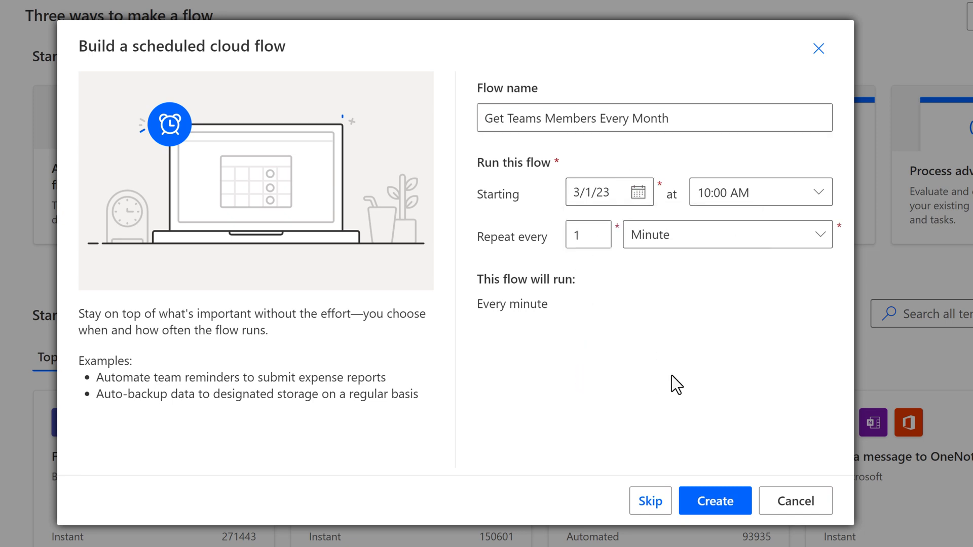
{"action": "left_click", "coordinate": [819, 193]}
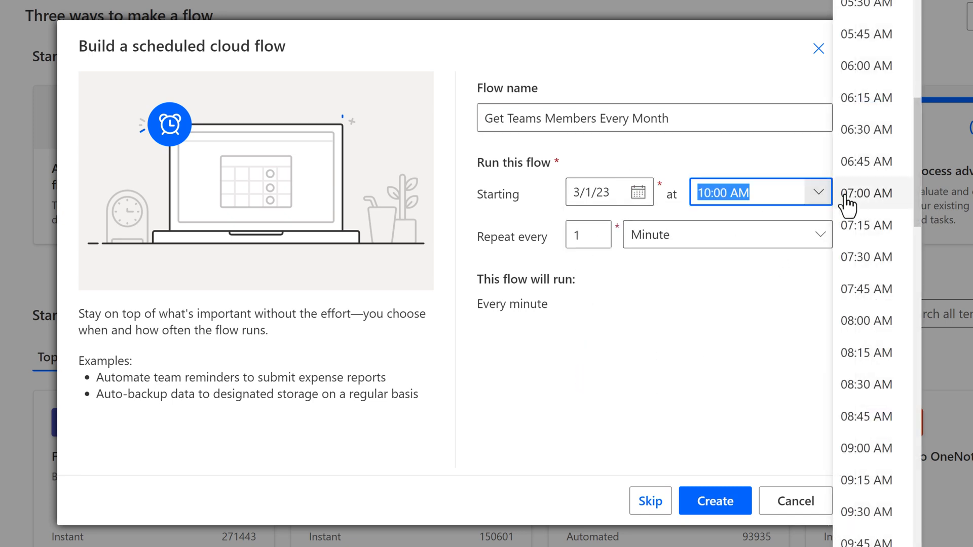
{"action": "left_click", "coordinate": [862, 324]}
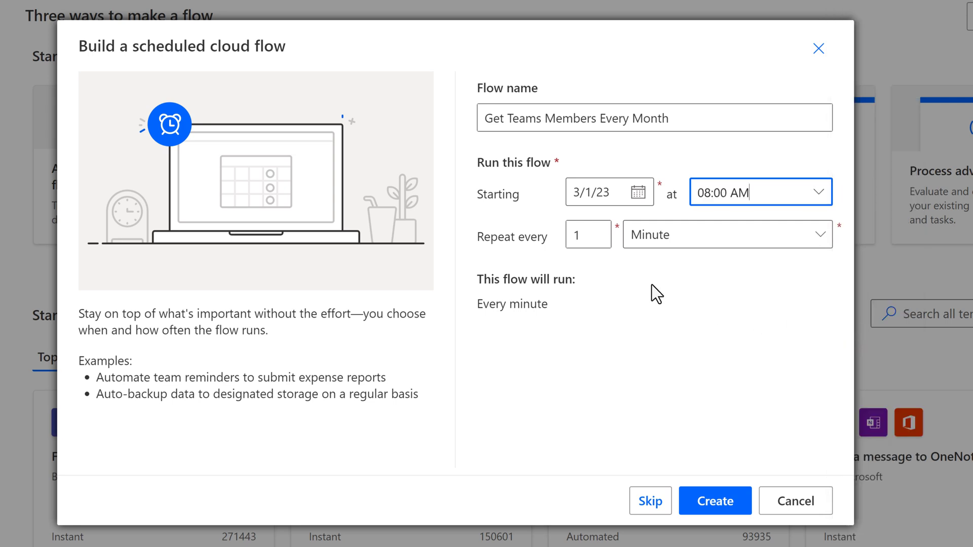
{"action": "left_click", "coordinate": [820, 239]}
{"action": "left_click", "coordinate": [686, 264]}
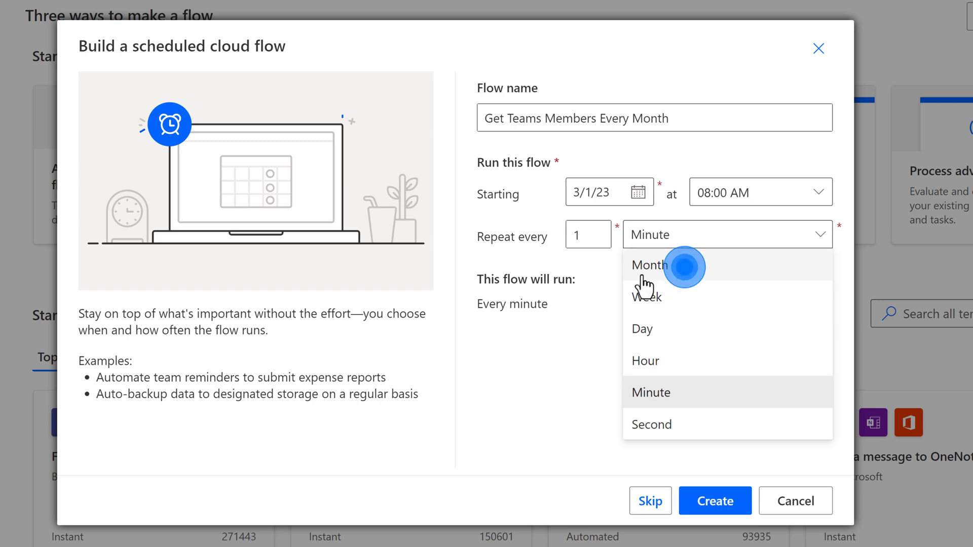
{"action": "left_click", "coordinate": [716, 501]}
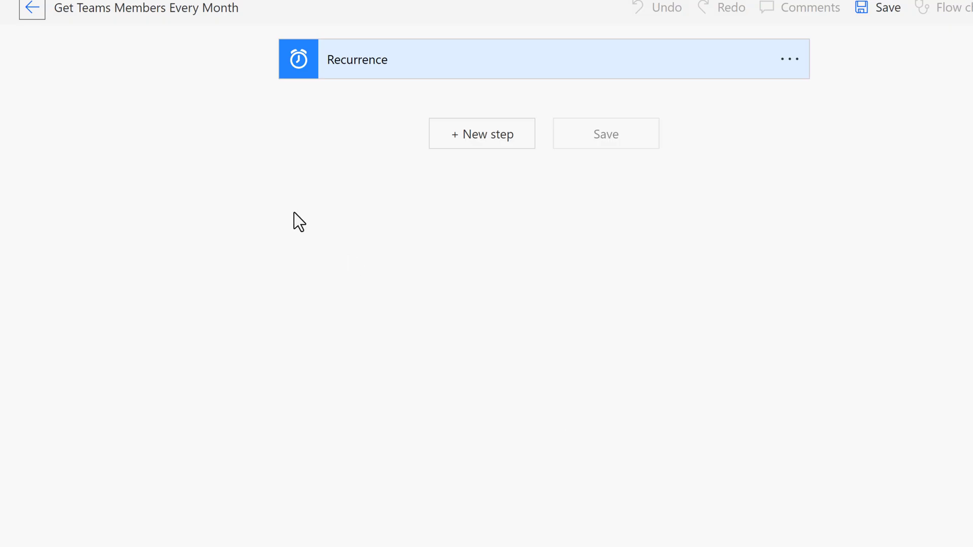
- Set the monthly Recurrence trigger's advanced time zone to (UTC-05:00) Eastern Time (US & Canada)
{"action": "left_click", "coordinate": [386, 72]}
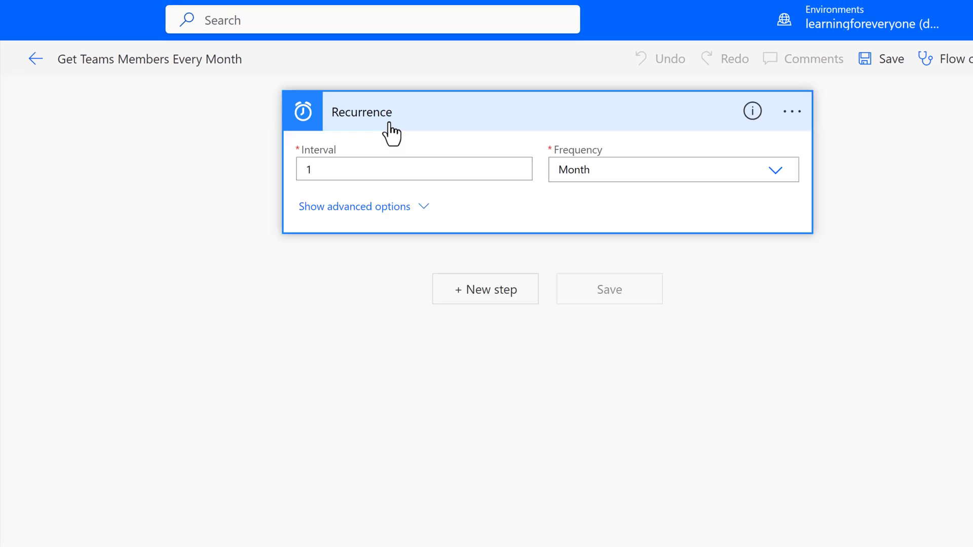
{"action": "left_click", "coordinate": [400, 208]}
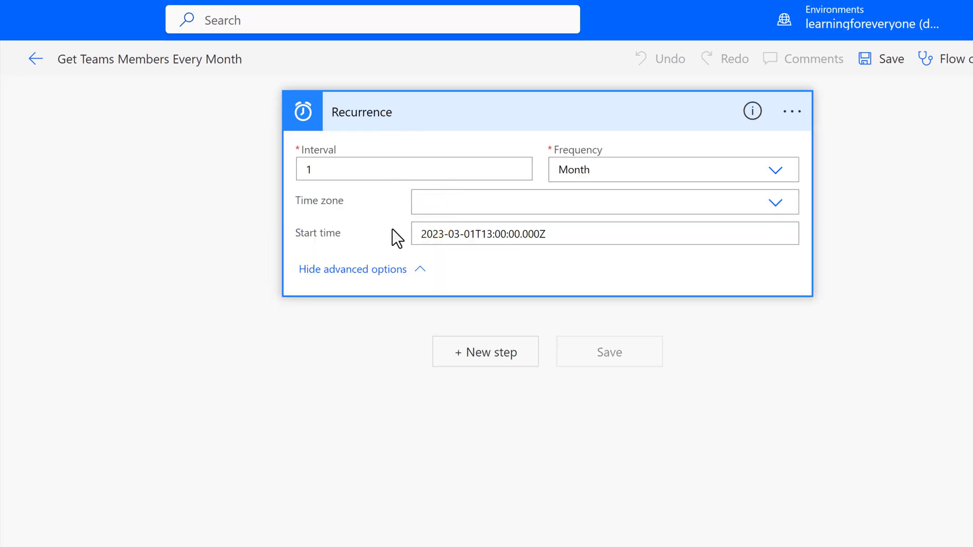
{"action": "left_click", "coordinate": [778, 210]}
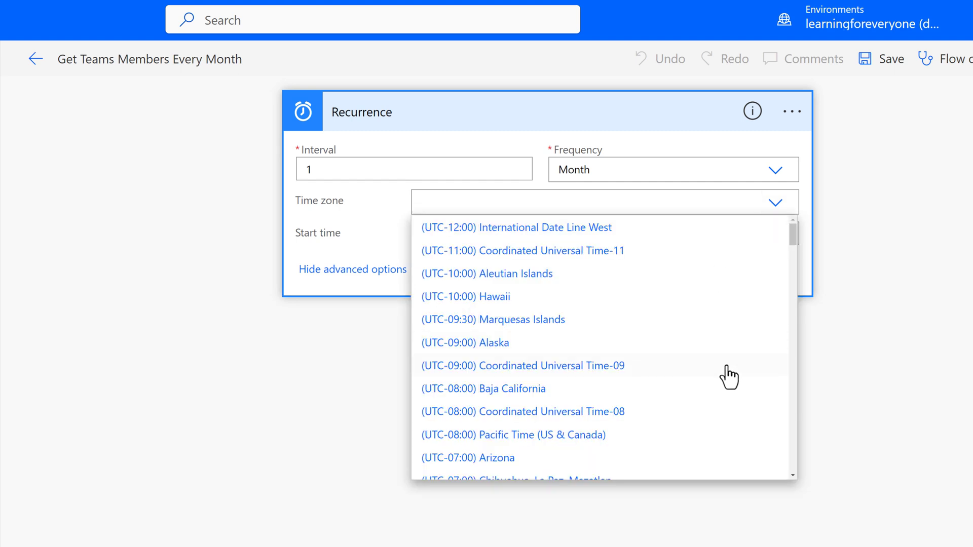
{"action": "scroll", "coordinate": [728, 376], "scroll_direction": "down", "scroll_amount": 2}
{"action": "scroll", "coordinate": [729, 377], "scroll_direction": "down", "scroll_amount": 5}
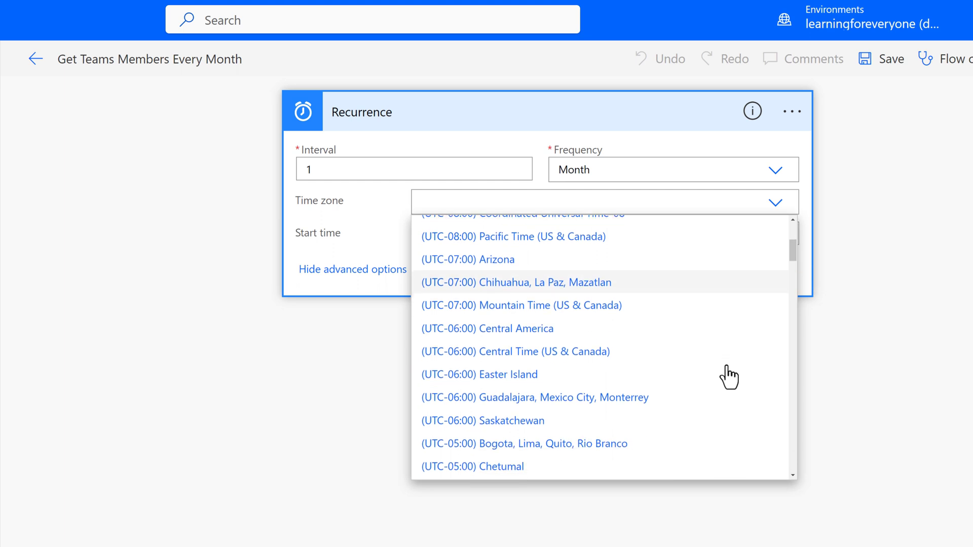
{"action": "scroll", "coordinate": [729, 377], "scroll_direction": "down", "scroll_amount": 3}
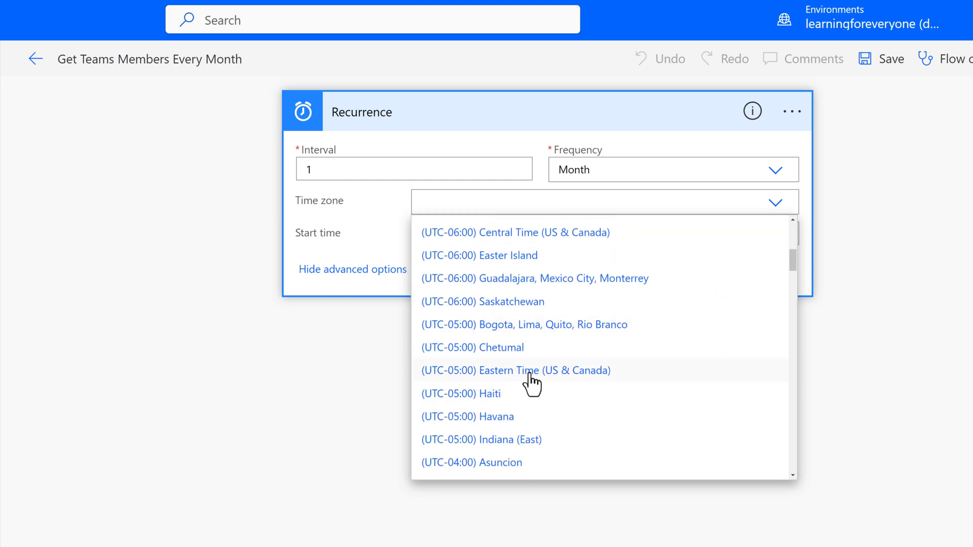
{"action": "left_click", "coordinate": [469, 373]}
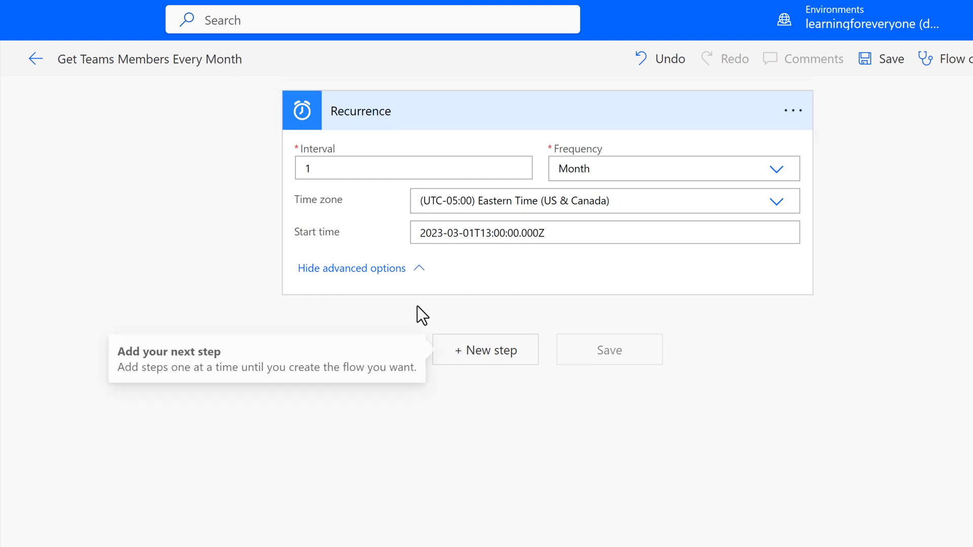
{"action": "left_click", "coordinate": [420, 270]}
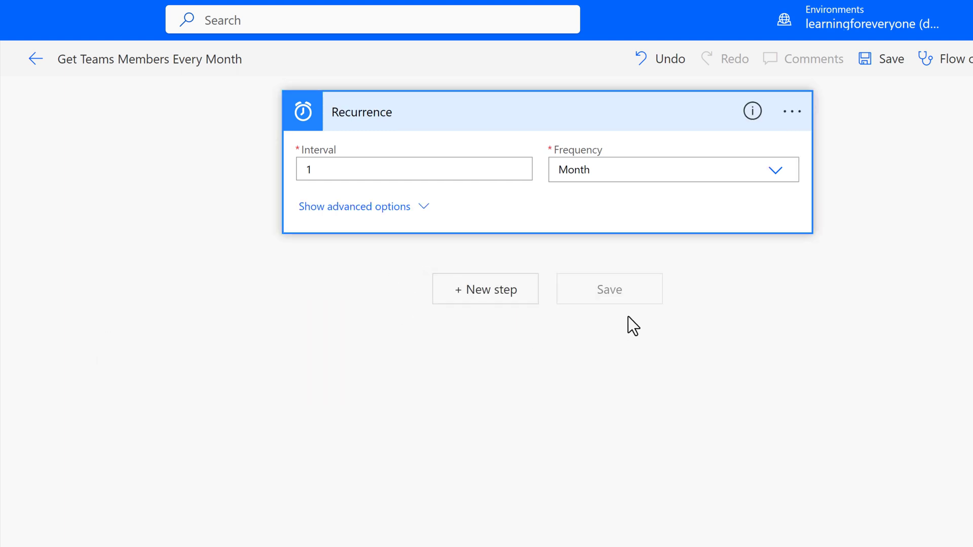
- Add the Office 365 Groups 'List group members' action below the Recurrence trigger, leaving Group Id empty
{"action": "left_click", "coordinate": [494, 301]}
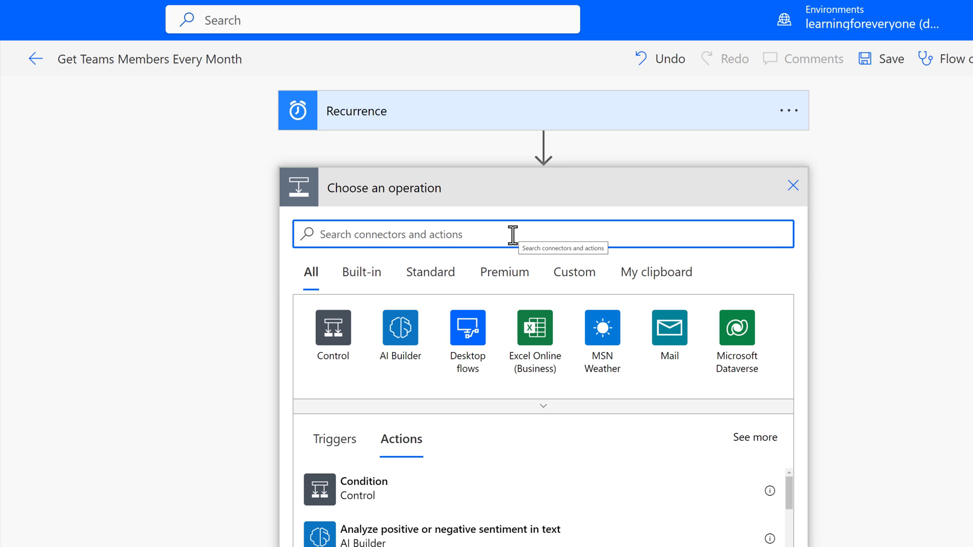
{"action": "type", "text": "group"}
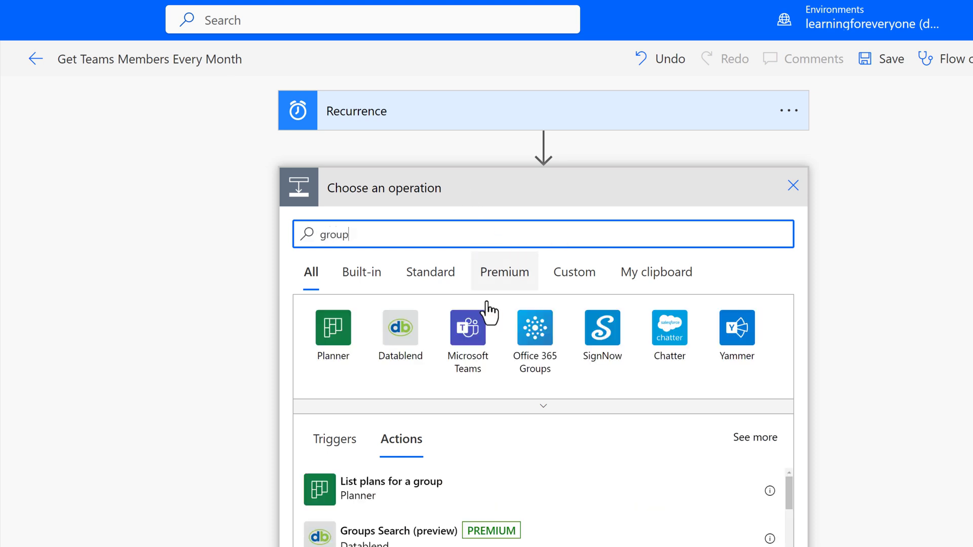
{"action": "left_click", "coordinate": [547, 355]}
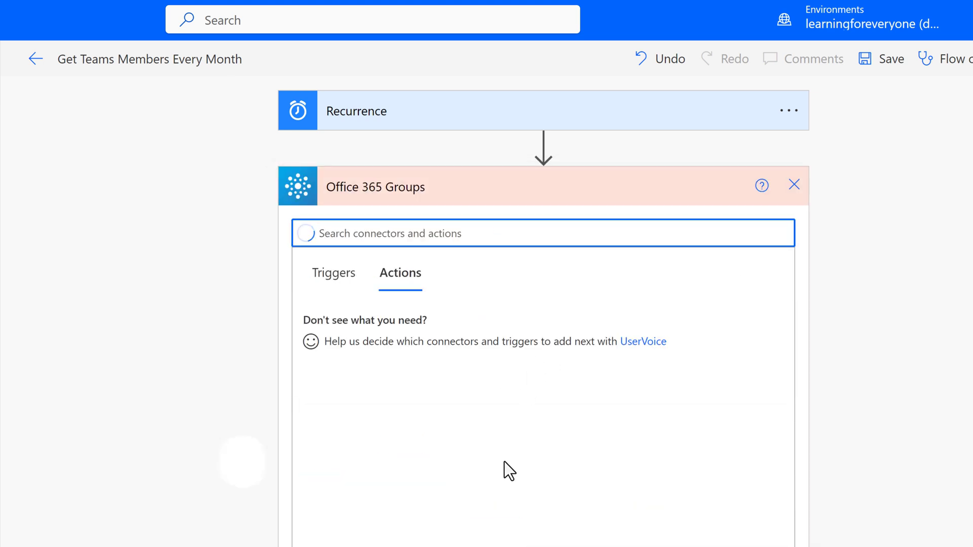
{"action": "scroll", "coordinate": [465, 491], "scroll_direction": "down", "scroll_amount": 3}
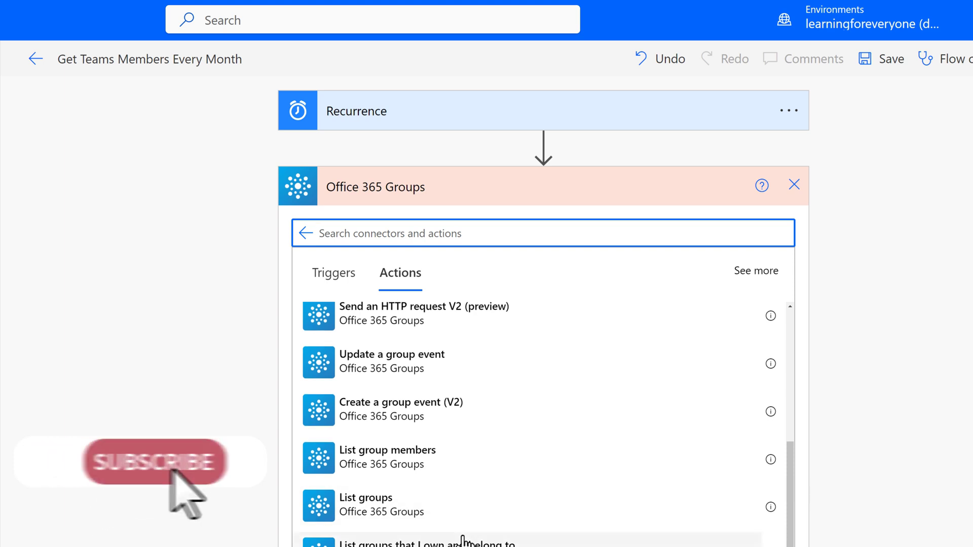
{"action": "left_click", "coordinate": [387, 471]}
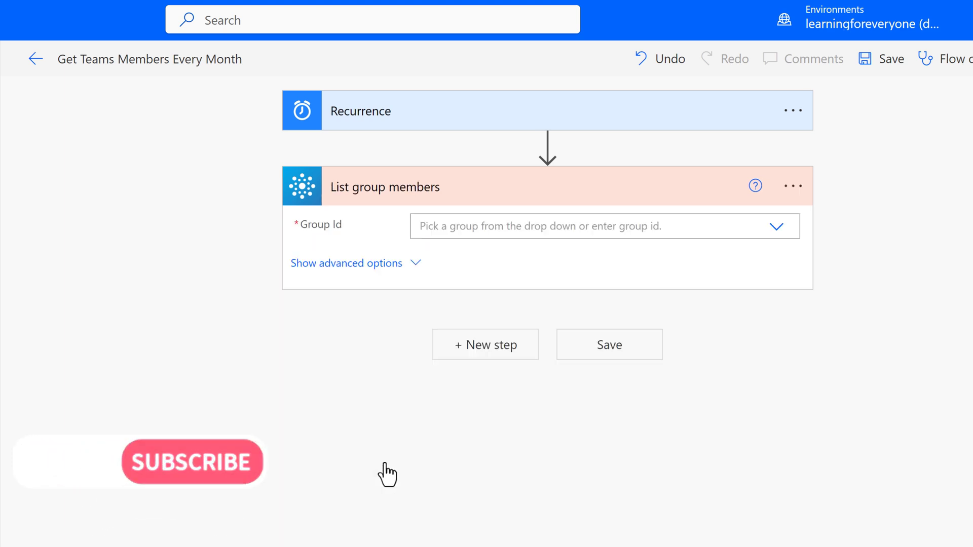